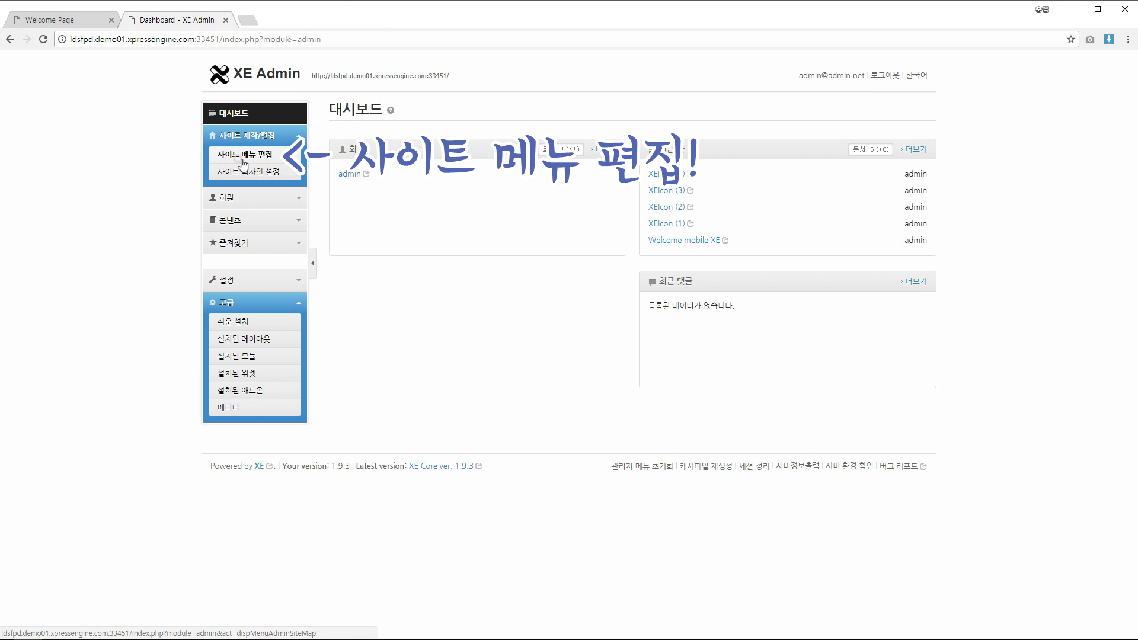
Step: Open the site menu editor (사이트 메뉴 편집), reload the public home page to view its menu, and return to the editor
click(259, 157)
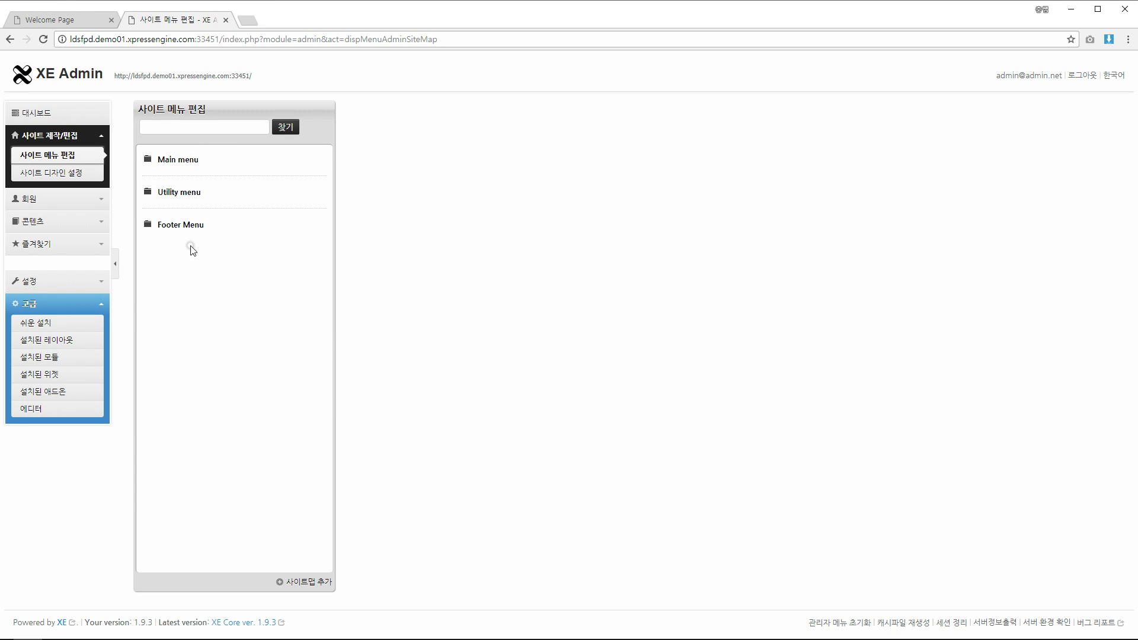
click(57, 19)
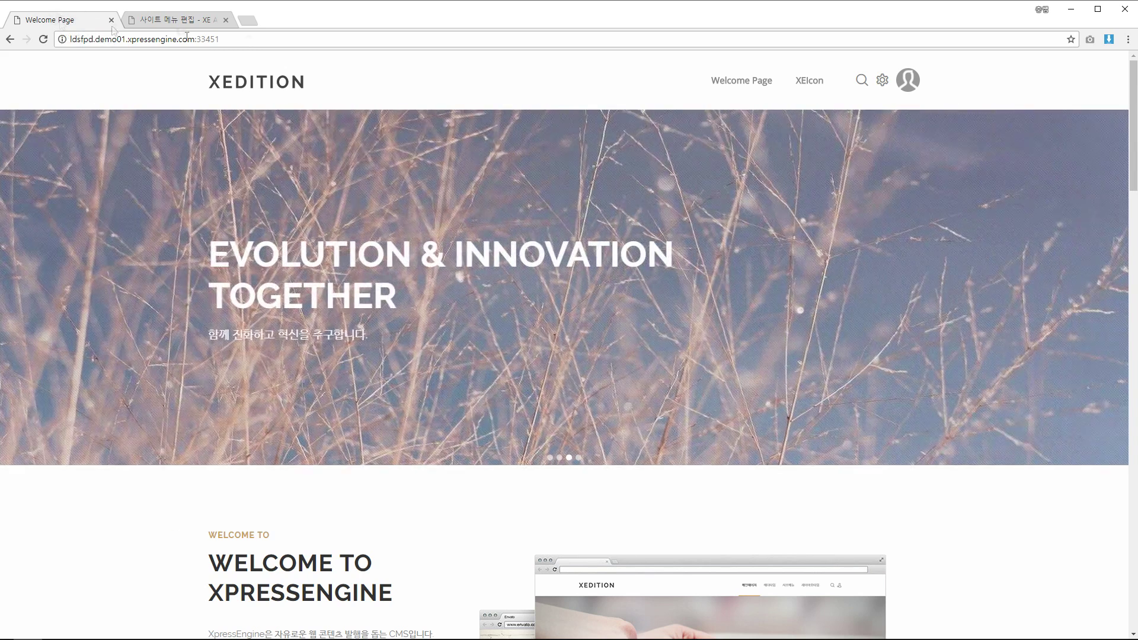
click(259, 83)
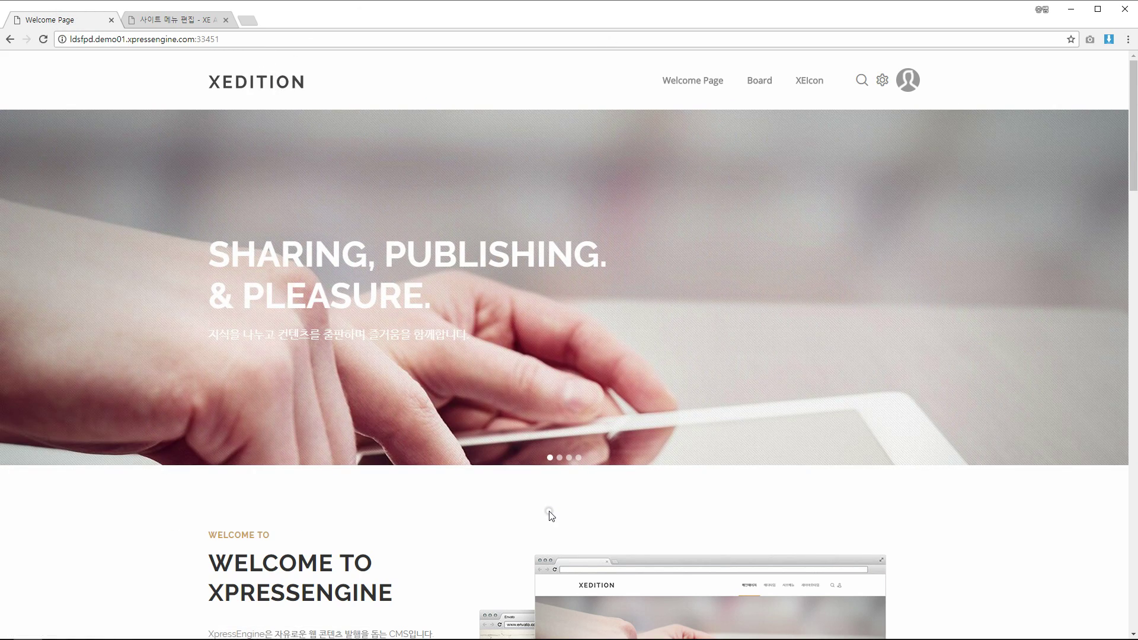
click(179, 20)
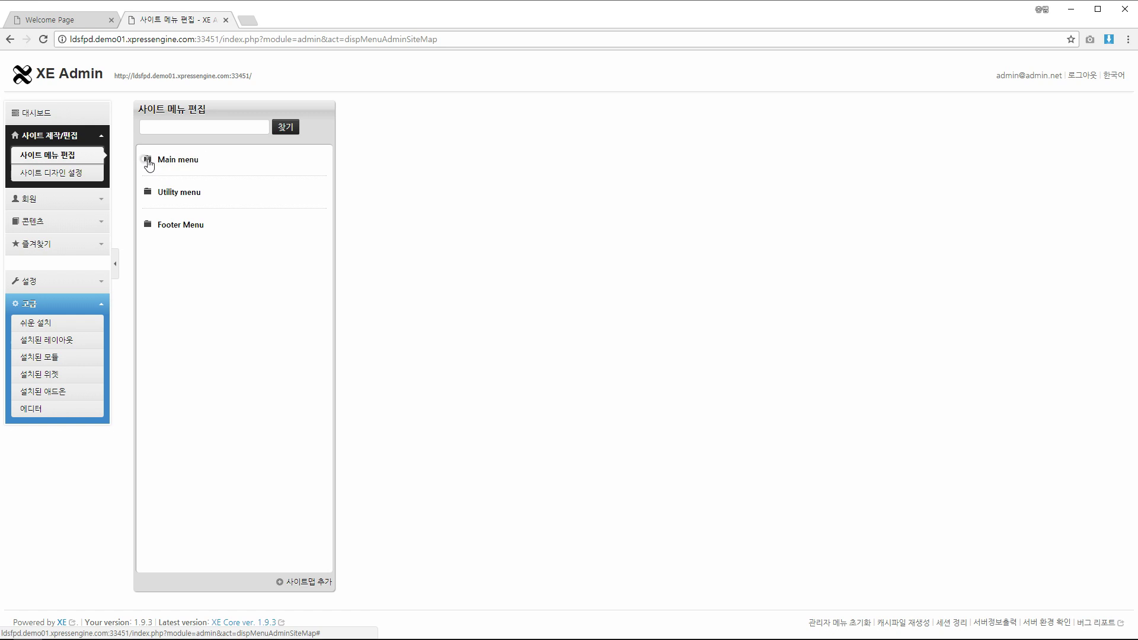
Step: Expand Main menu, Utility menu and Footer Menu in the site menu tree
click(147, 160)
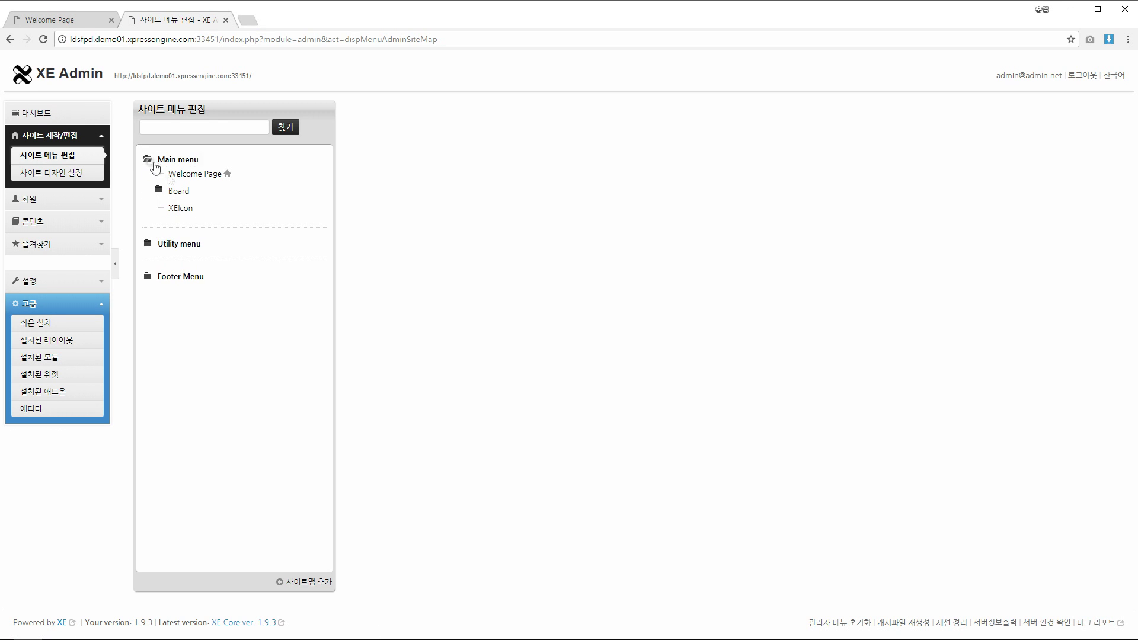
click(148, 243)
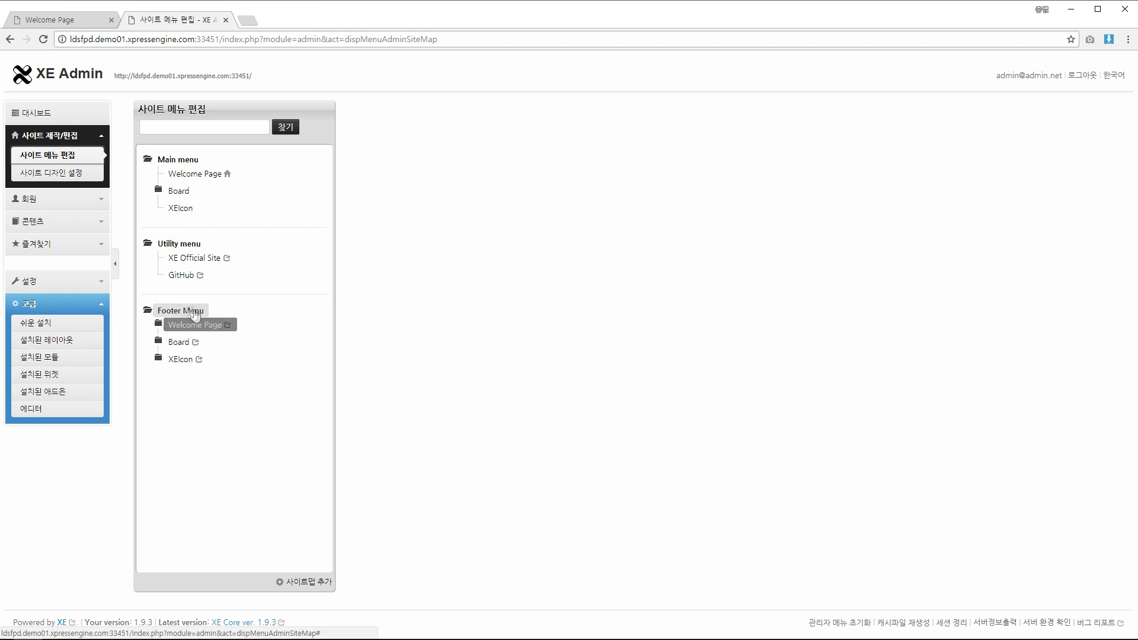
click(193, 161)
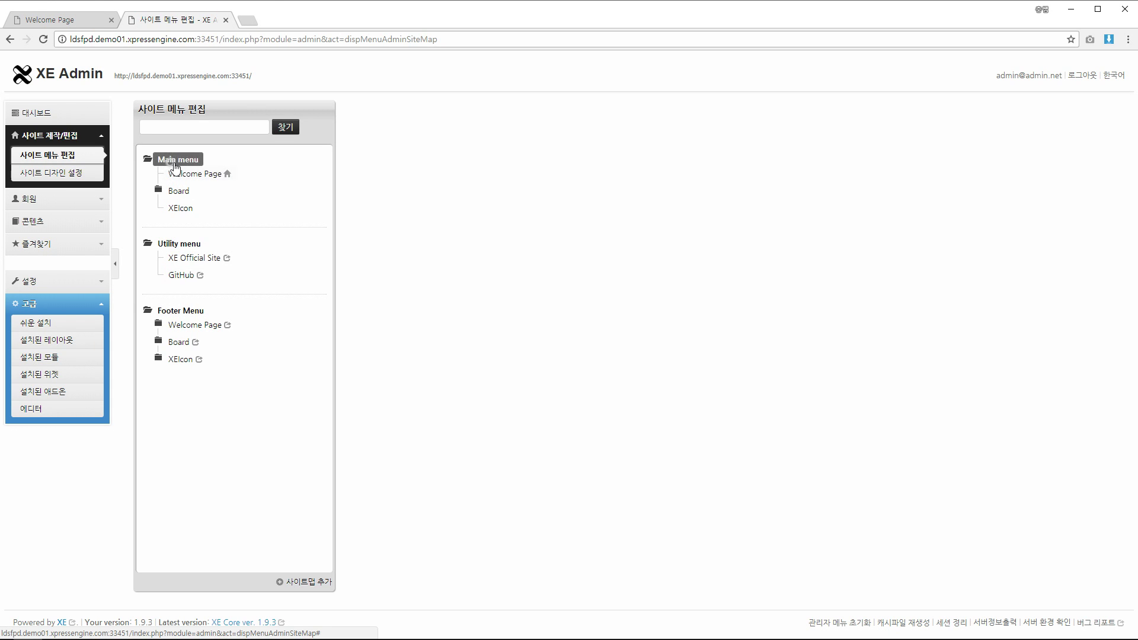
Step: Compare the home page's header and footer menus with the entries in the site menu tree
click(70, 21)
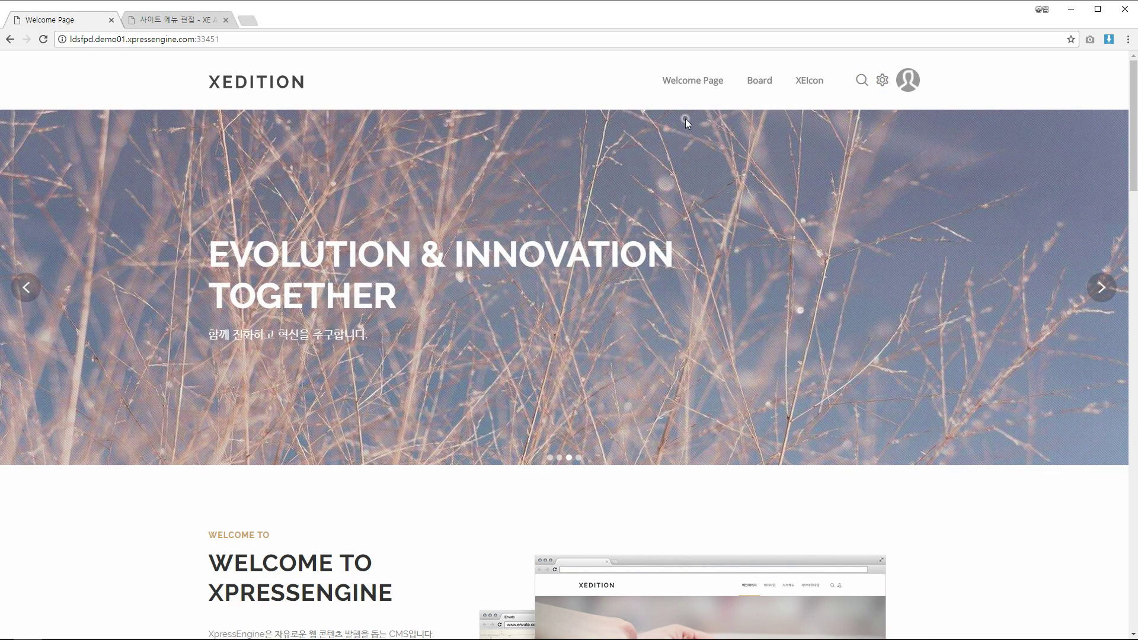
mouse_move(757, 85)
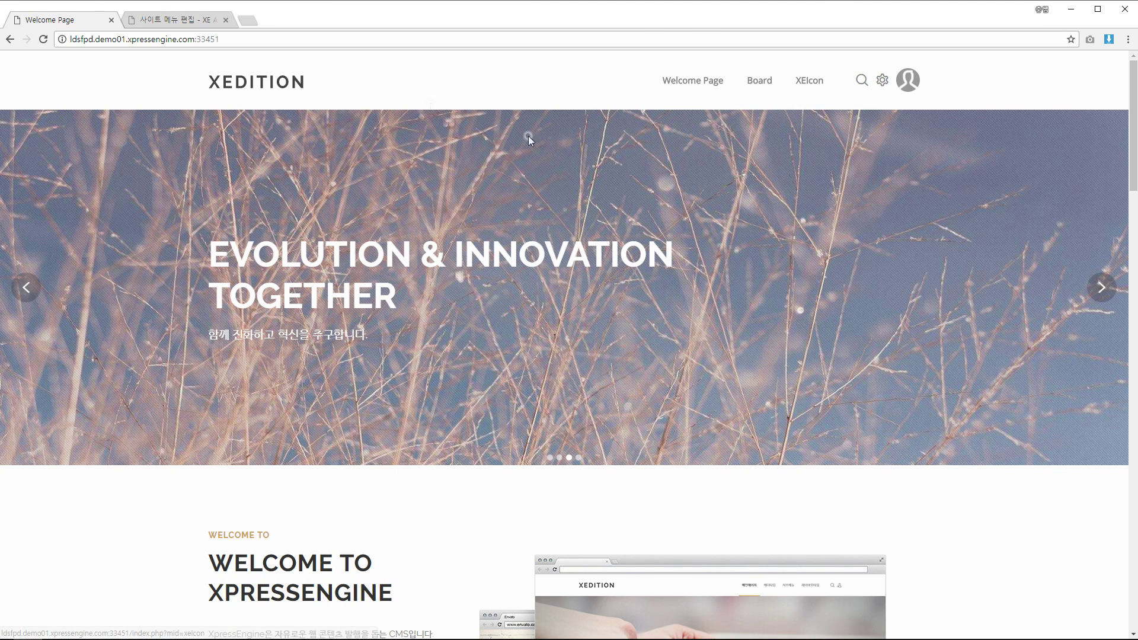
click(196, 25)
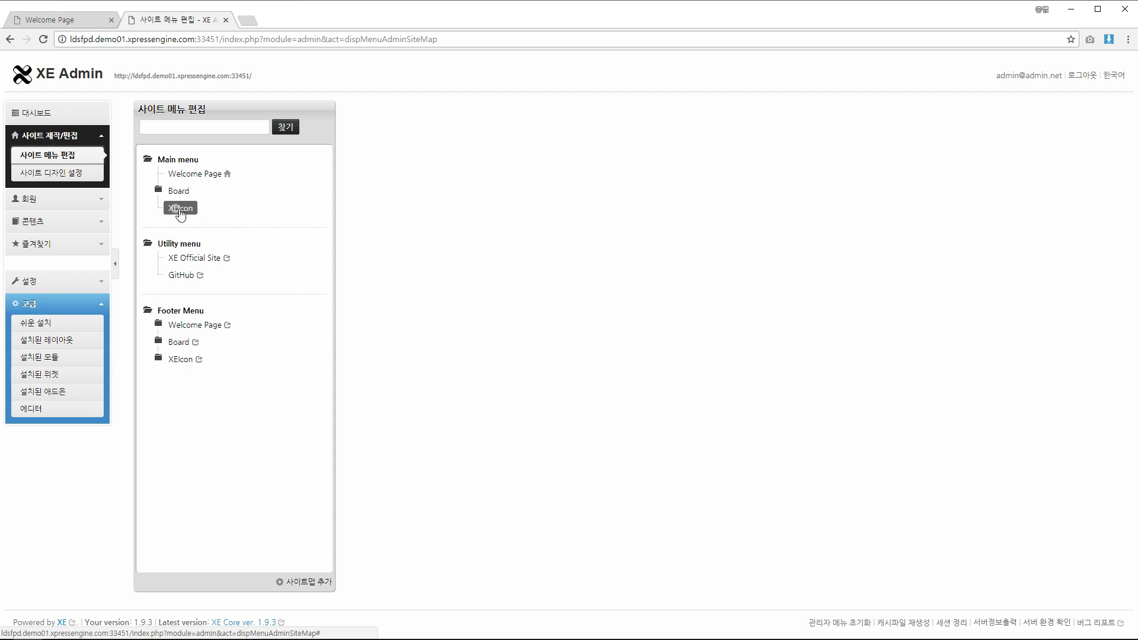
click(74, 19)
scroll(538, 276, down, 12)
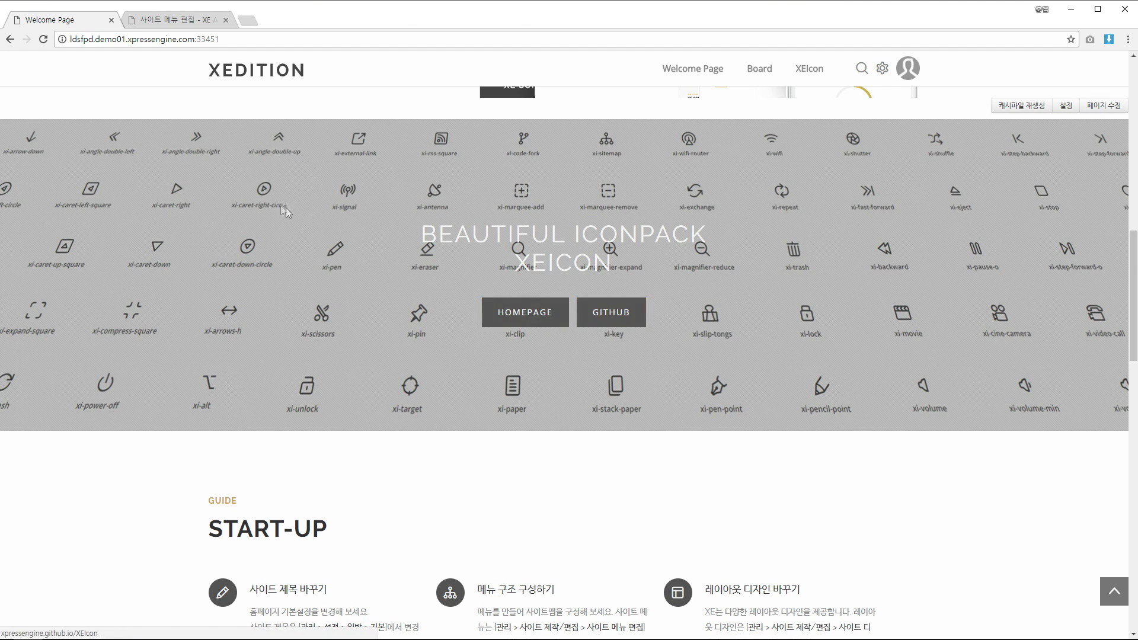
click(171, 19)
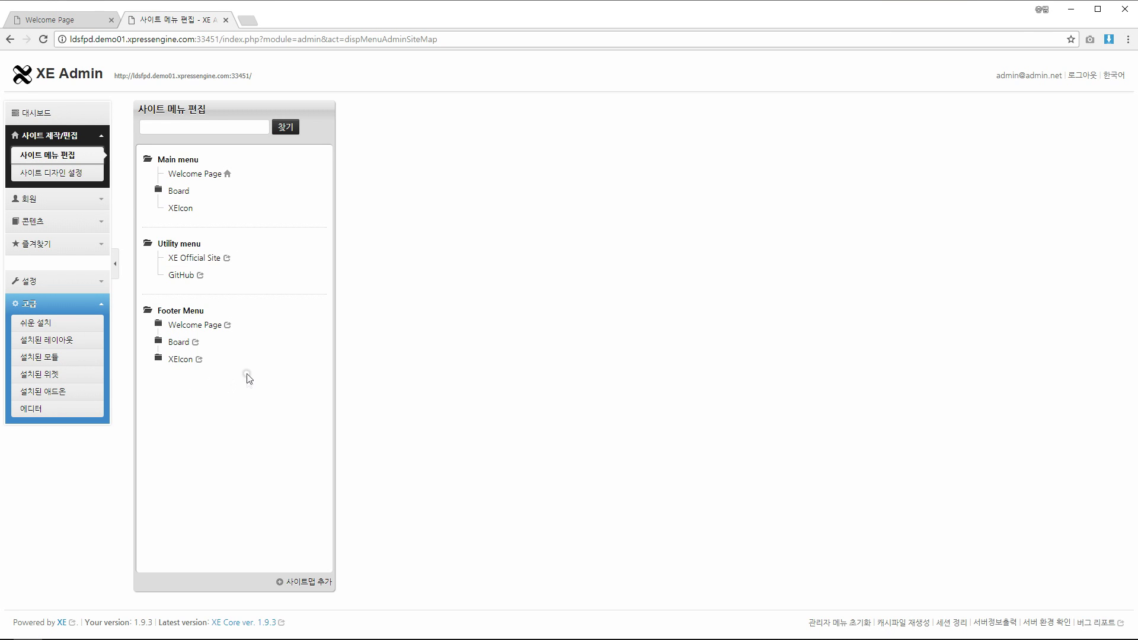
click(55, 18)
scroll(697, 401, down, 10)
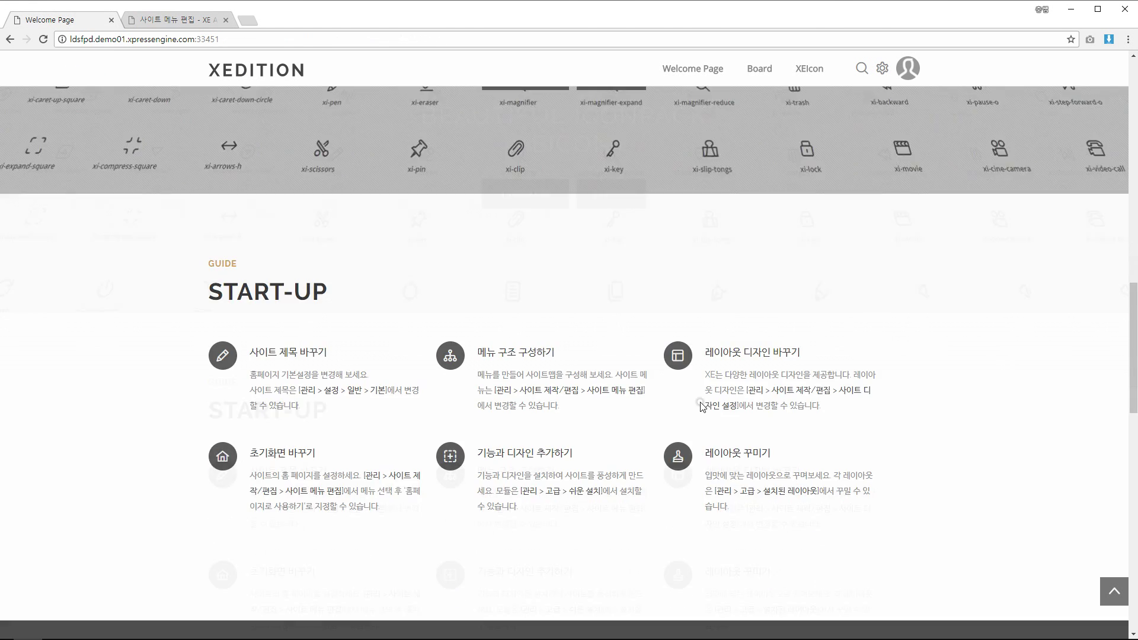
scroll(697, 400, down, 8)
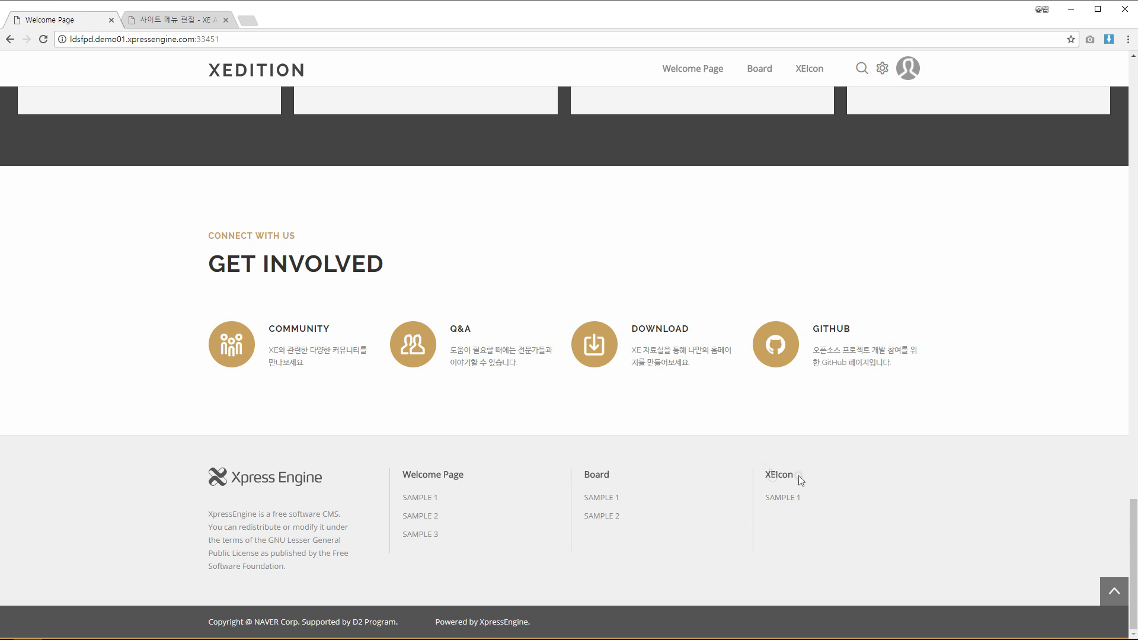
click(177, 20)
Step: Collapse and re-expand Main menu in the site menu tree
click(198, 245)
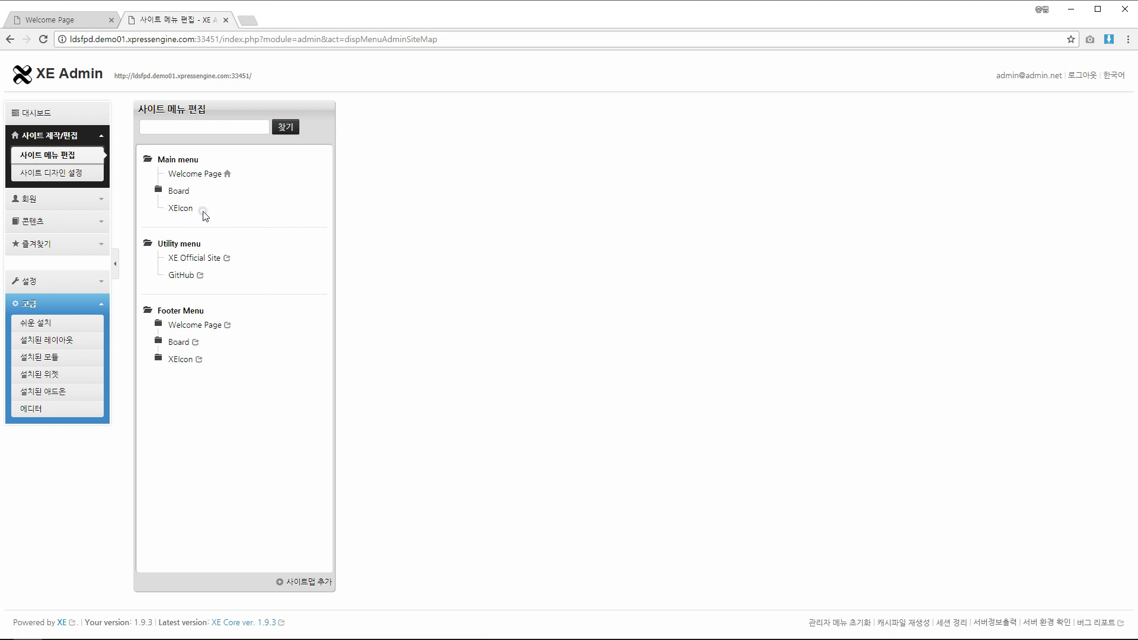
click(147, 160)
click(148, 160)
click(147, 160)
click(148, 160)
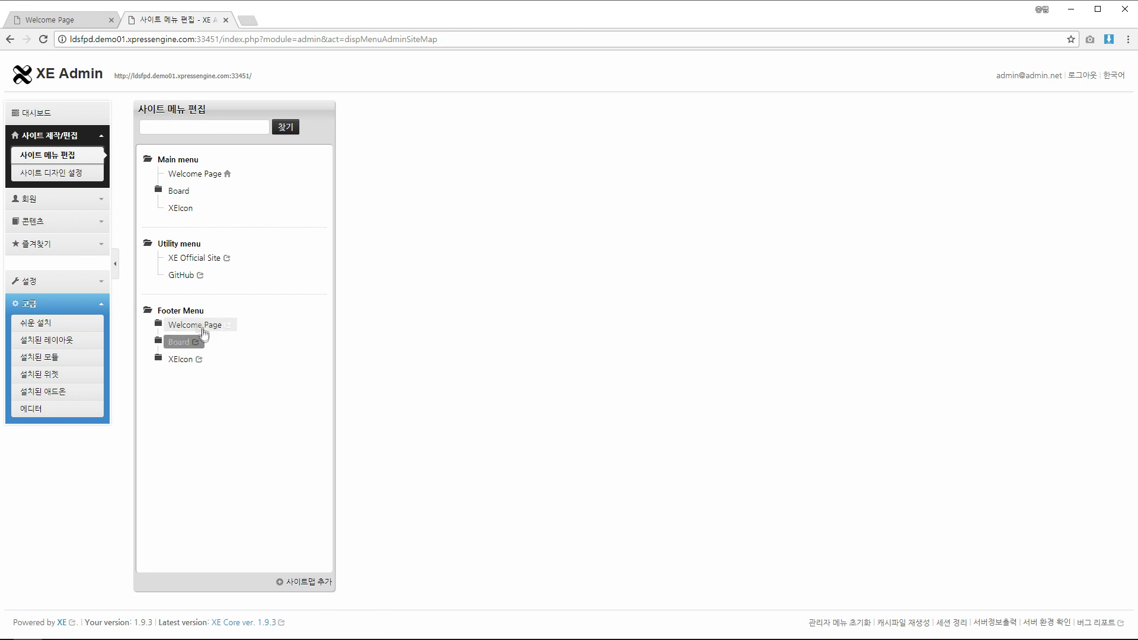
Step: Open the settings of the installed XEDITION layout and look through its user-defined options
click(47, 340)
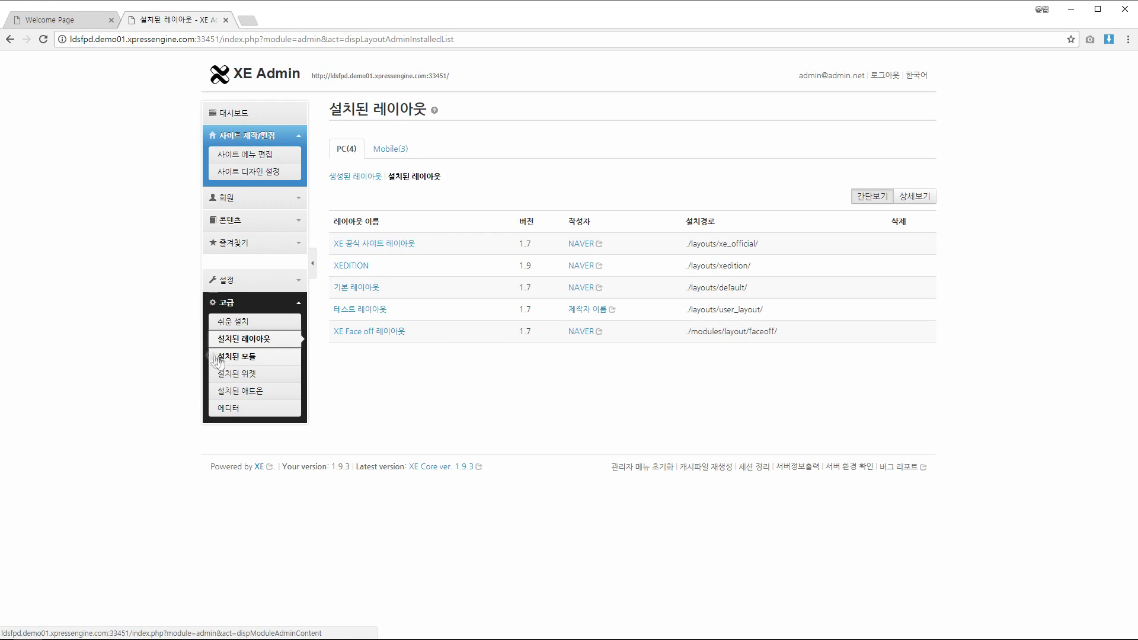
click(351, 265)
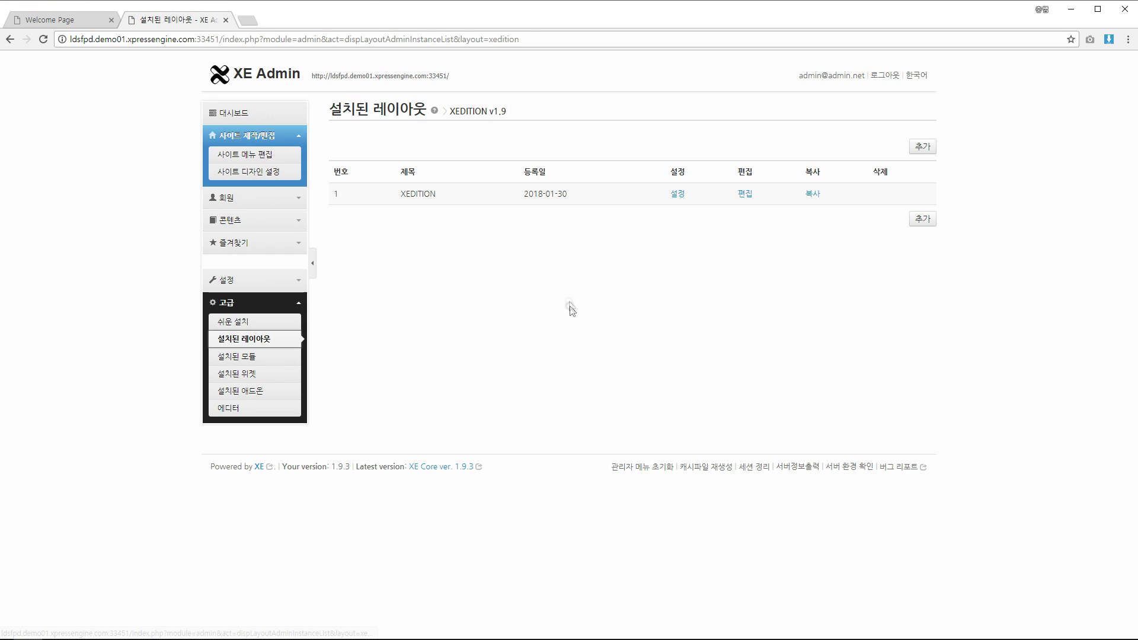
scroll(714, 298, down, 6)
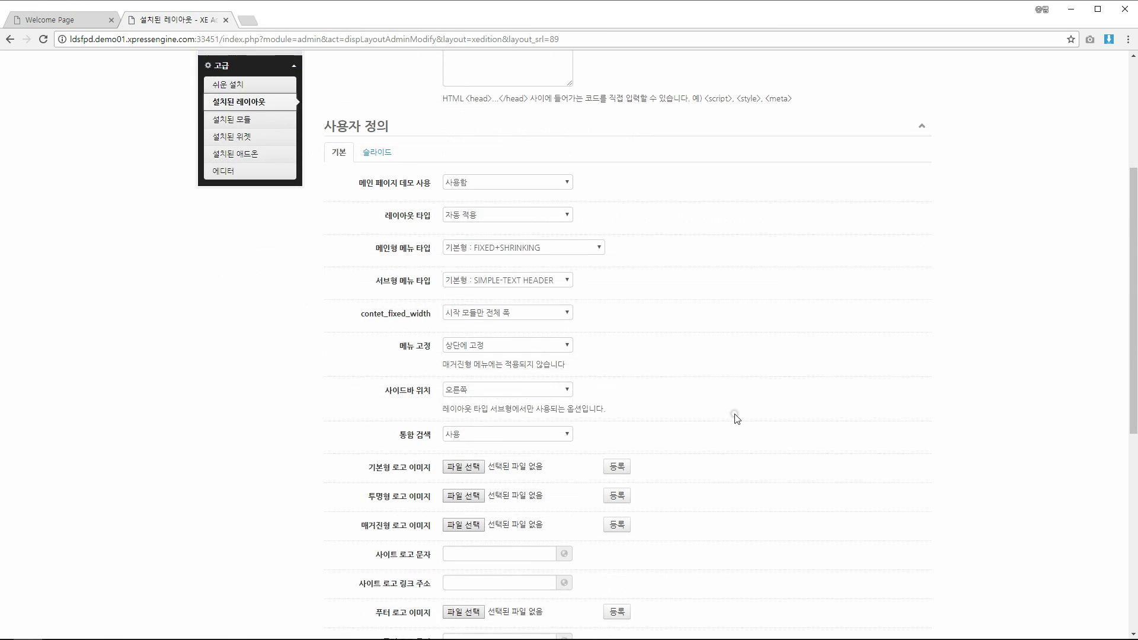
scroll(731, 427, up, 6)
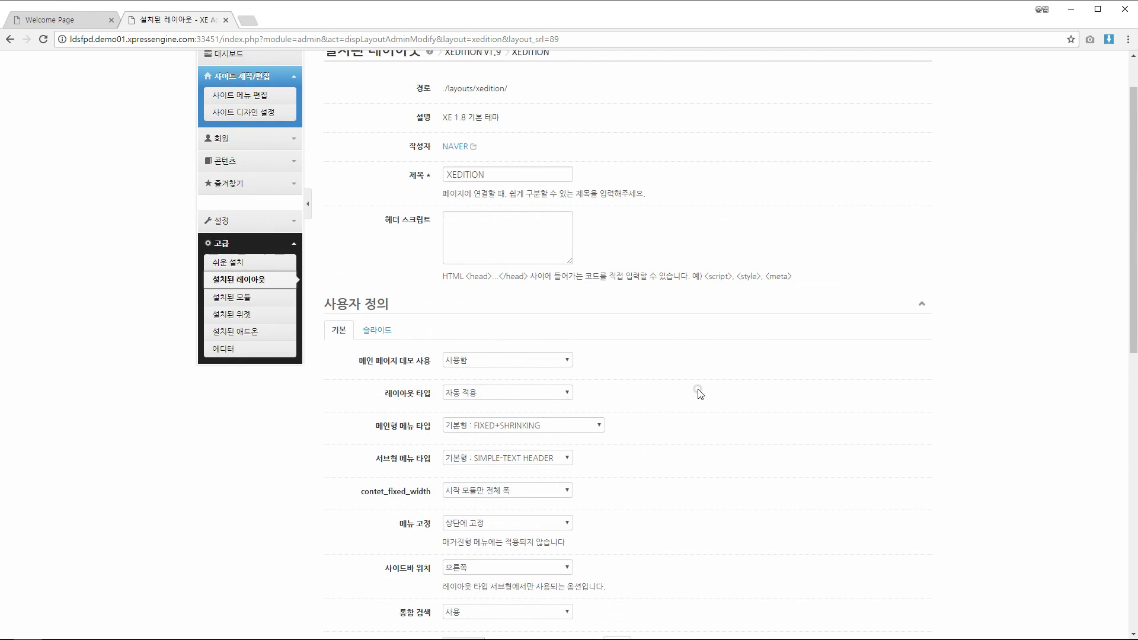
Step: Return to the site menu editor, collapse all three menus, and re-expand Main menu and Utility menu
click(249, 154)
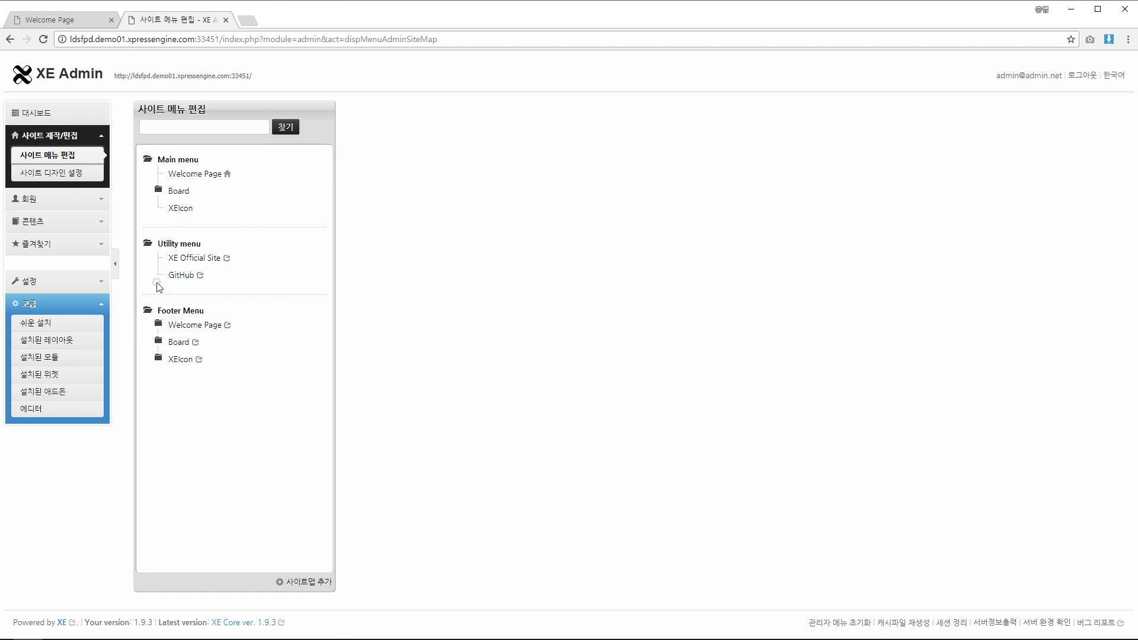
click(148, 310)
click(148, 243)
click(148, 159)
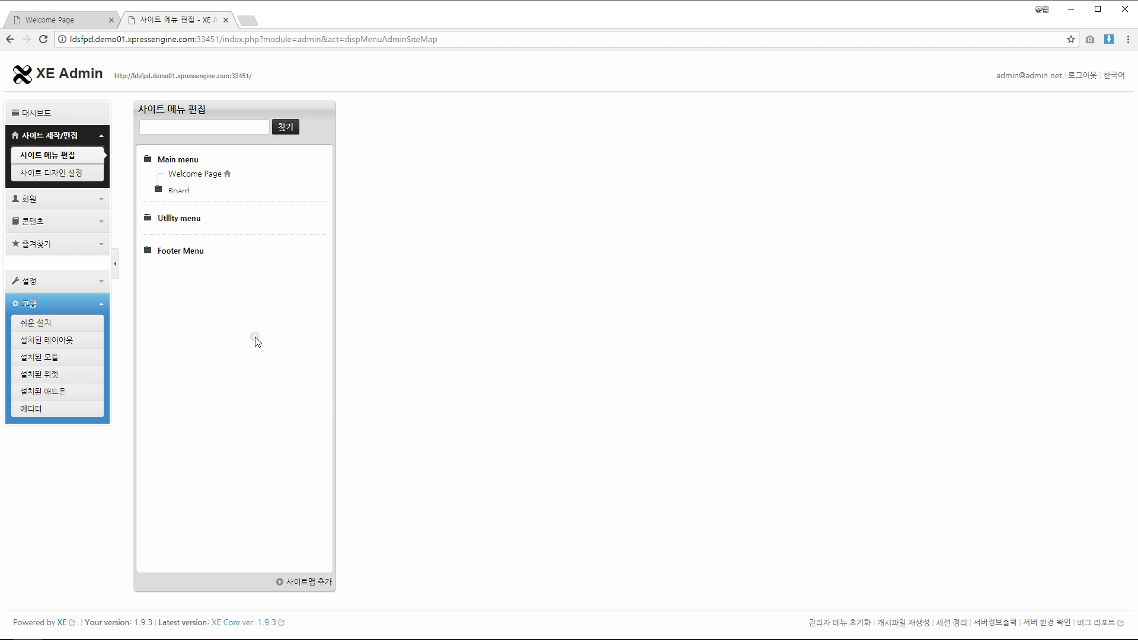
click(148, 160)
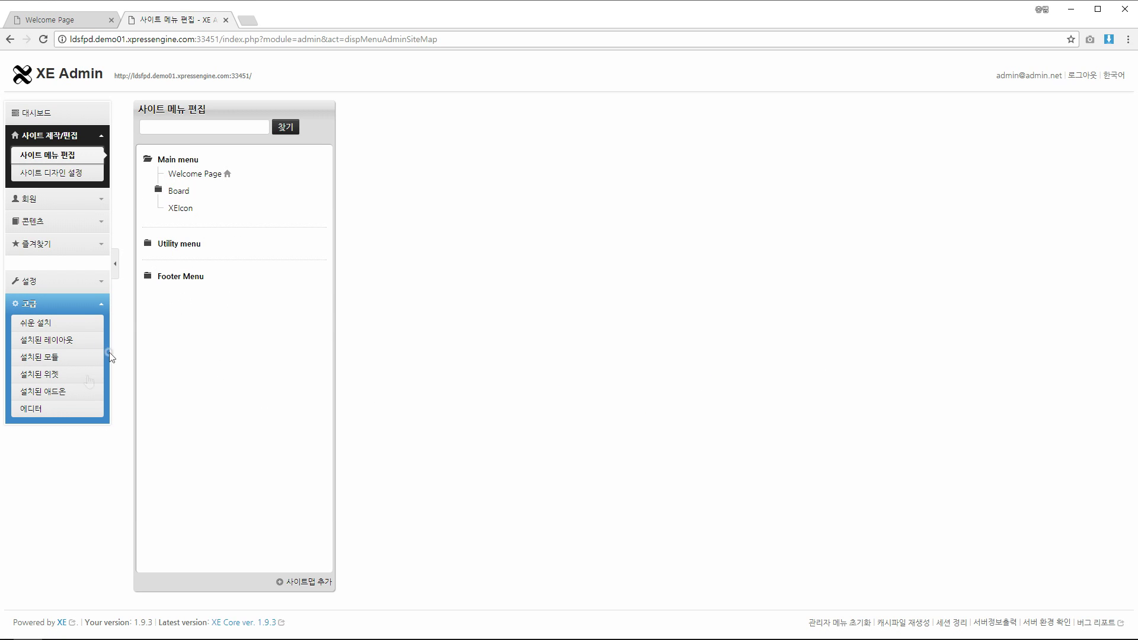
click(148, 245)
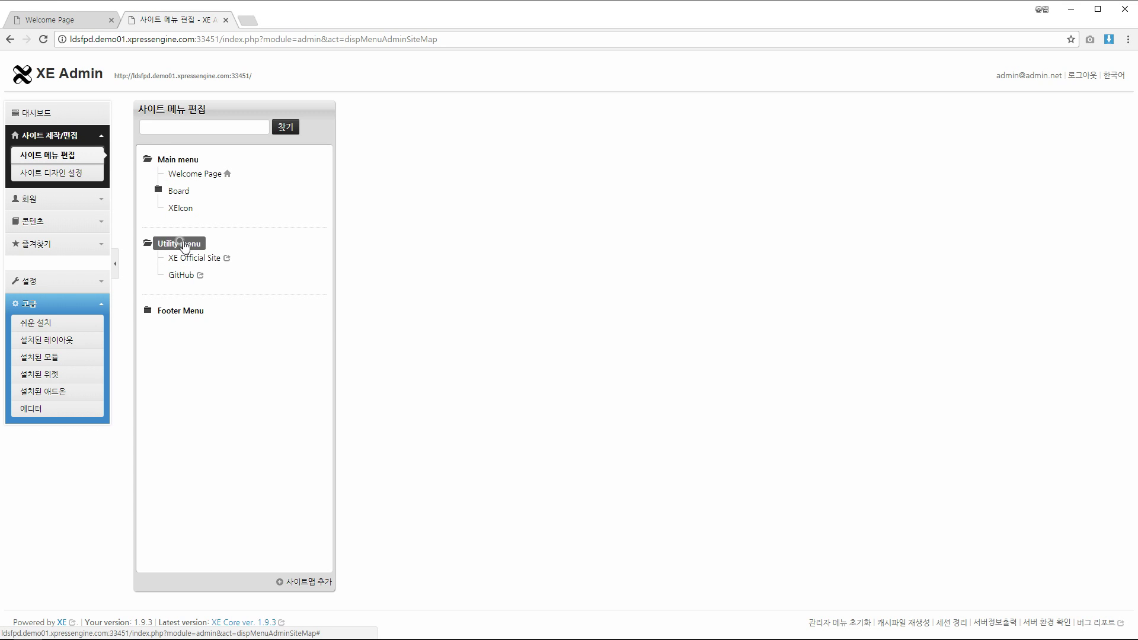
Step: Review the basic (기본) and slide (슬라이드) options in the XEDITION layout's settings
click(56, 342)
click(351, 272)
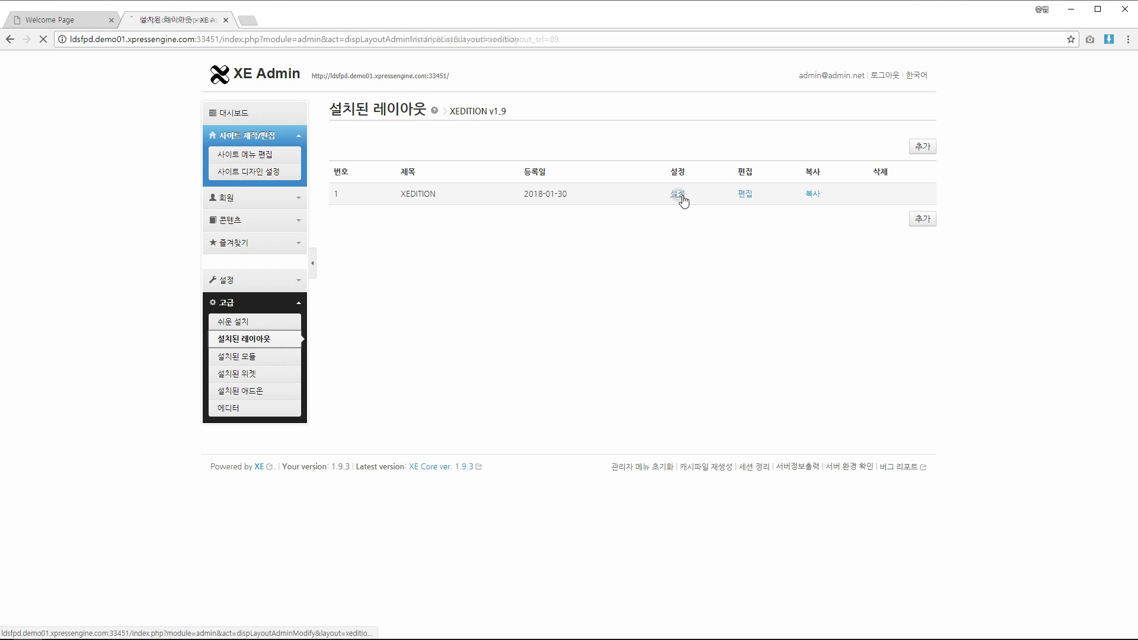
click(677, 194)
scroll(600, 385, down, 2)
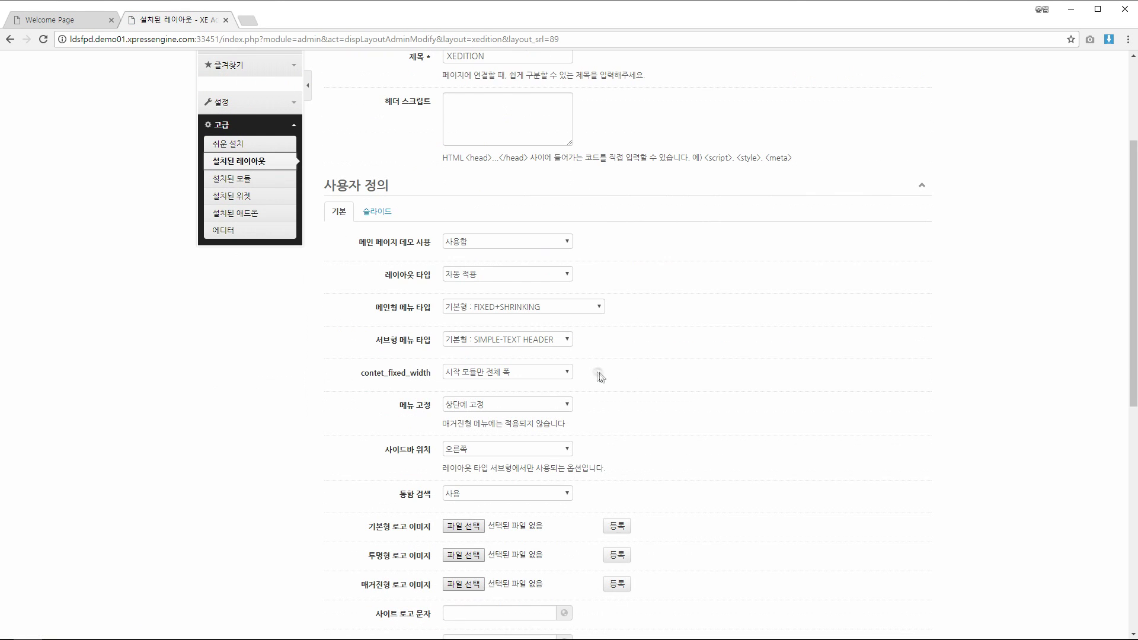
click(390, 211)
click(339, 211)
scroll(339, 211, up, 3)
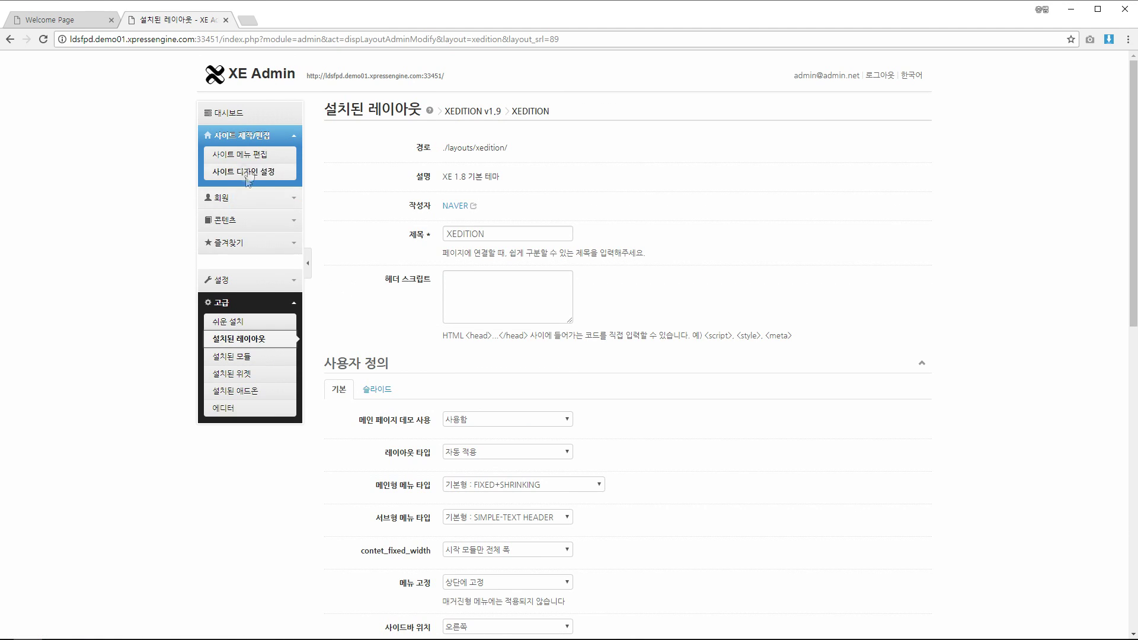
Step: Return to the site menu editor and open the options of the XEIcon entry in Main menu
click(246, 155)
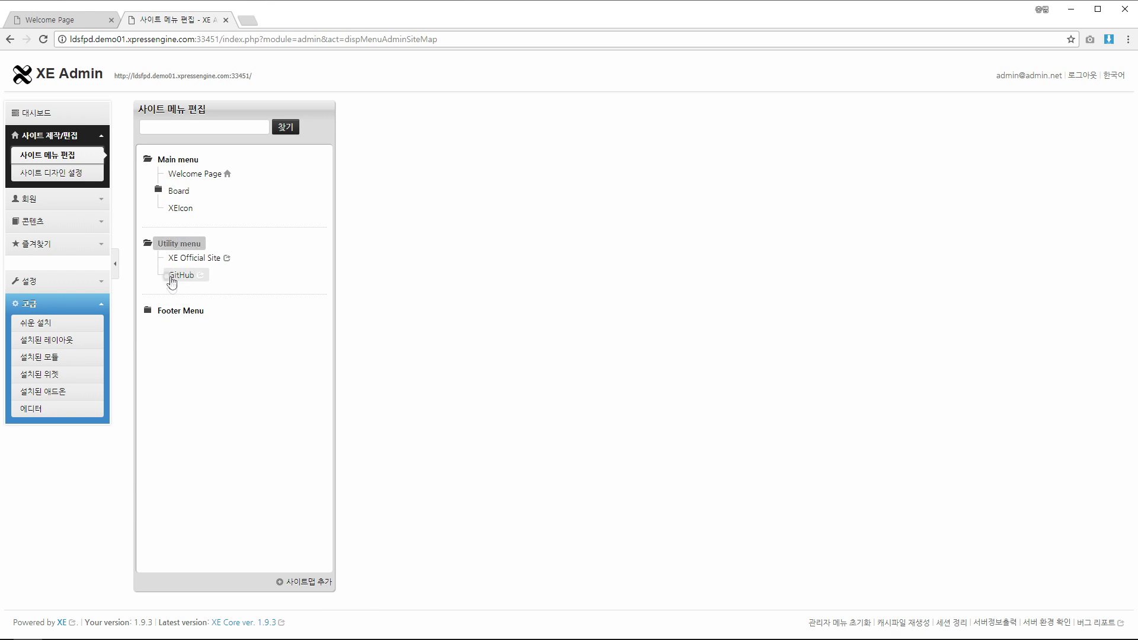
drag(173, 278, 185, 214)
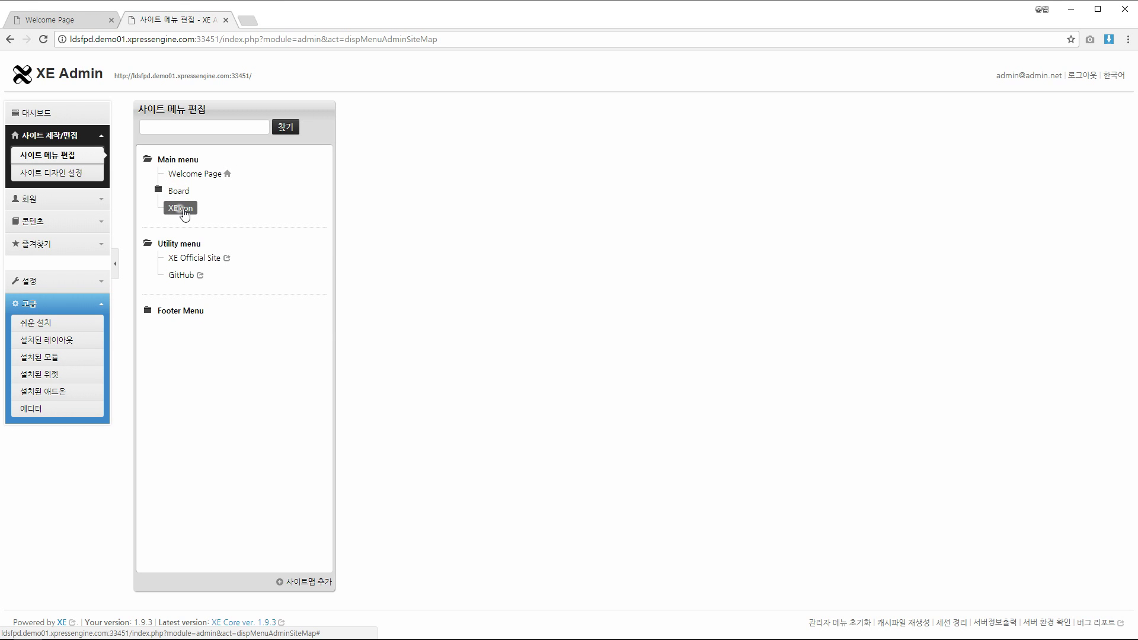
click(181, 209)
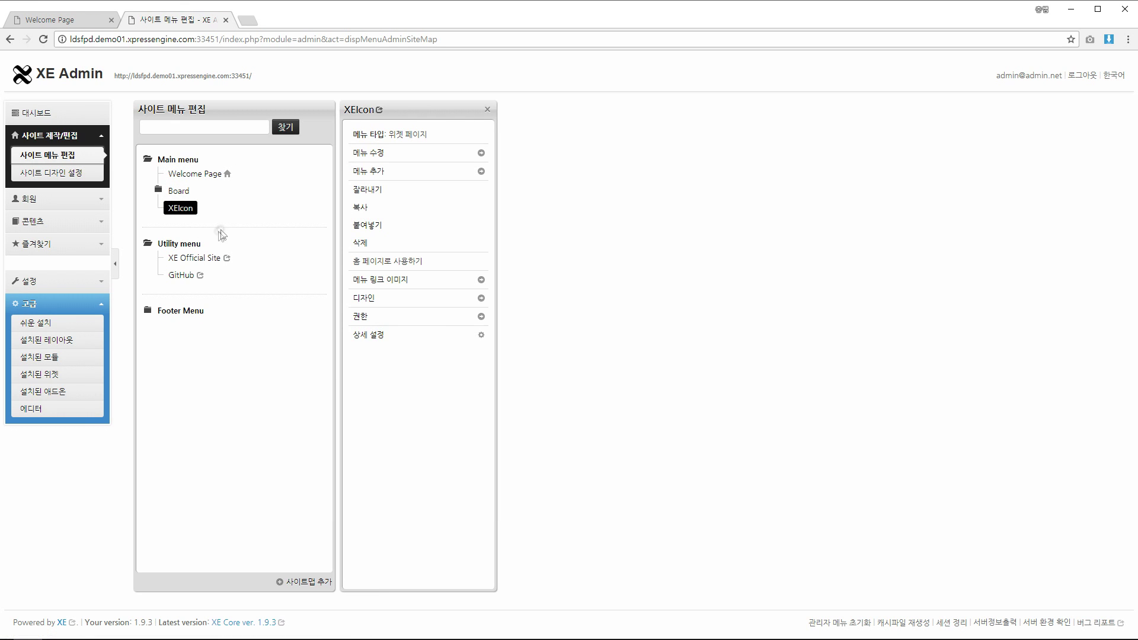
Step: Check the order of the header menu entries on the public home page, and return to the menu editor
click(72, 18)
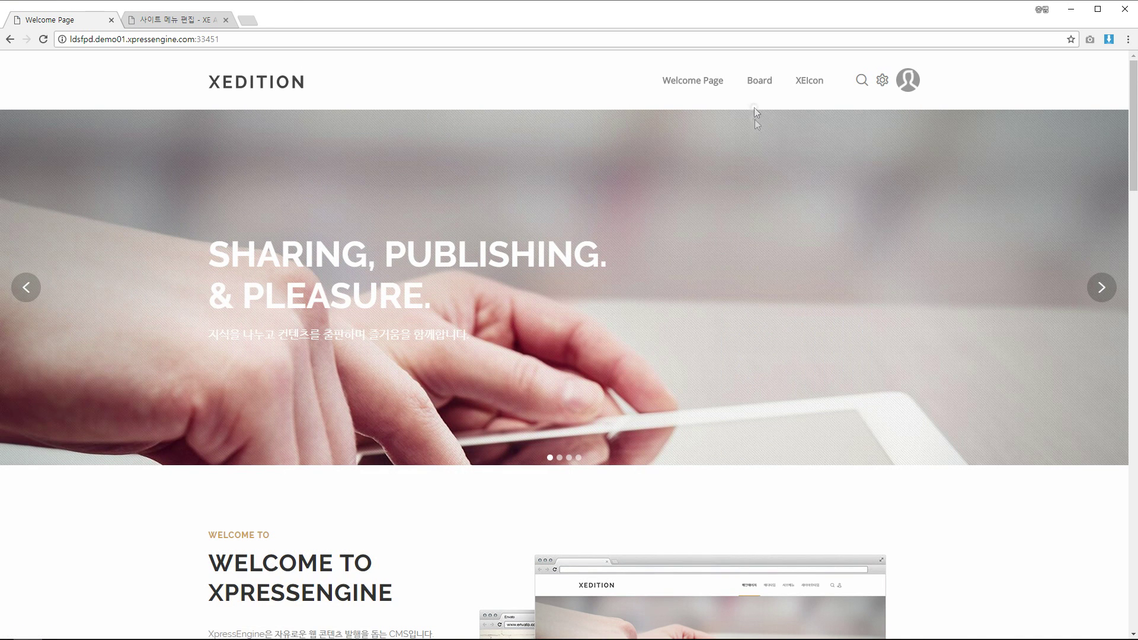
click(795, 90)
mouse_move(738, 81)
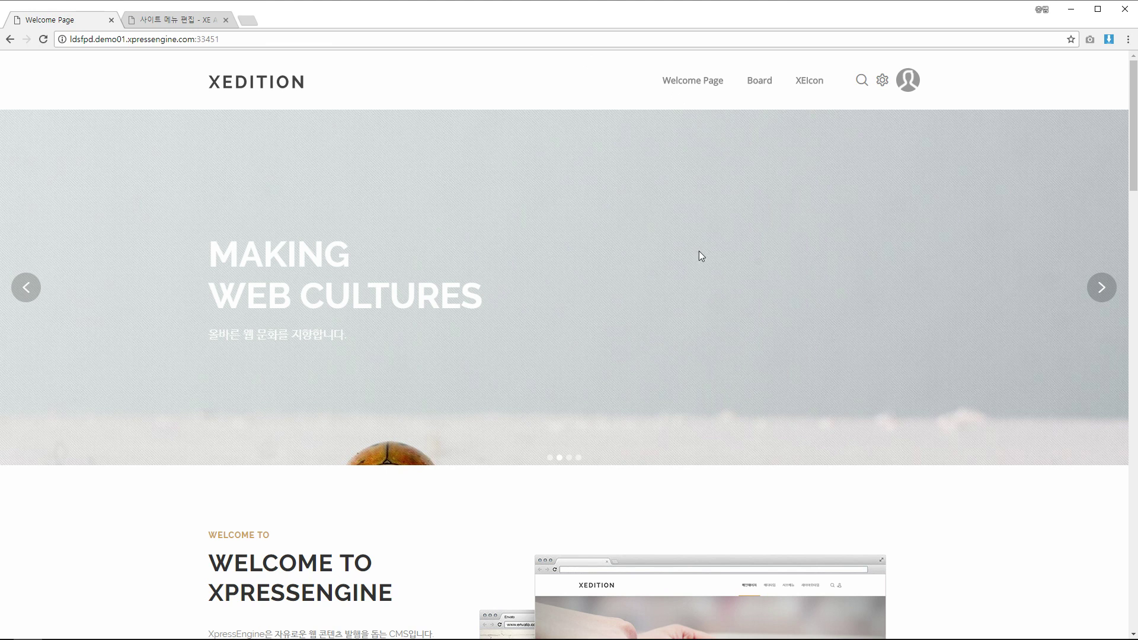
click(137, 21)
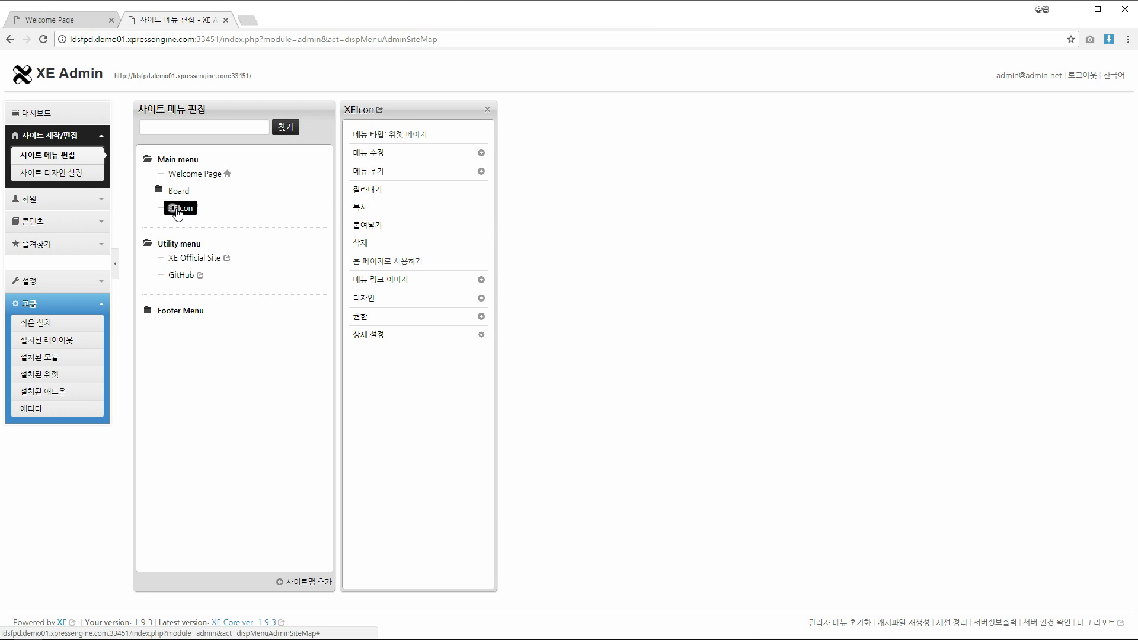
Step: Move the XEIcon entry above Board in Main menu and check the new order on the public home page
drag(174, 214, 171, 195)
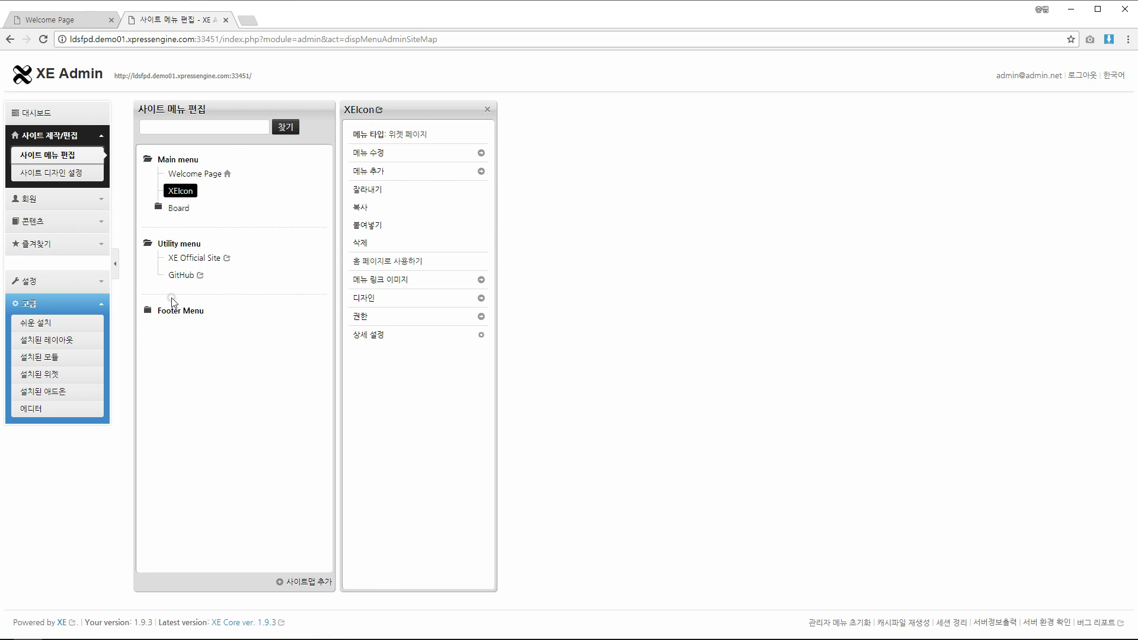
click(67, 20)
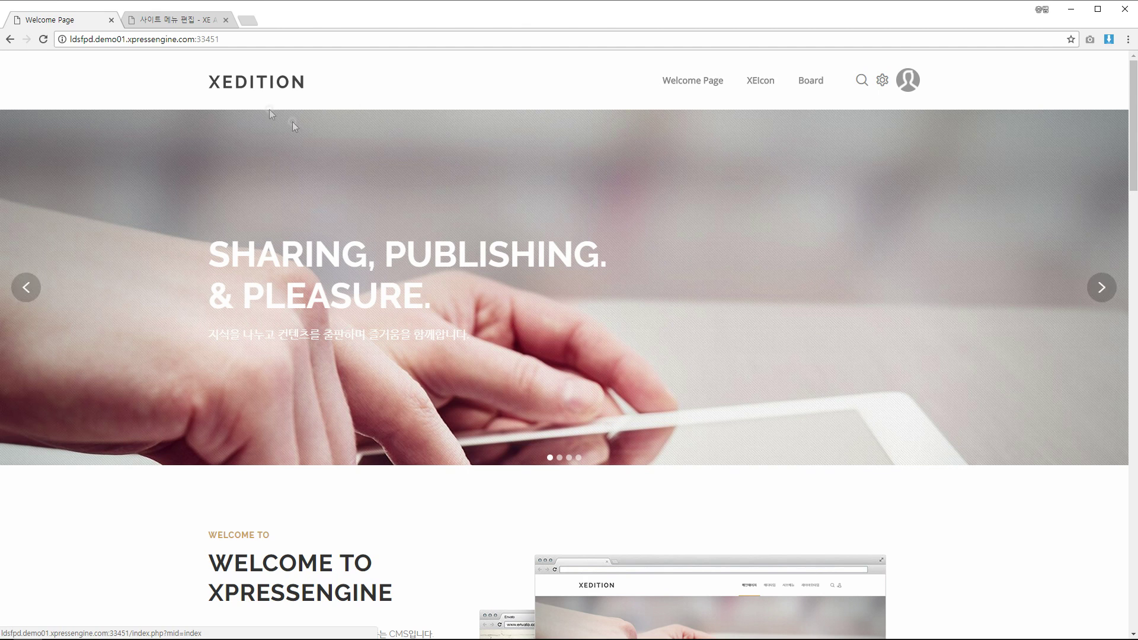
Step: Return to the site menu editor and examine the entries nested under Board and SAMPLE 1 in Main menu
click(175, 19)
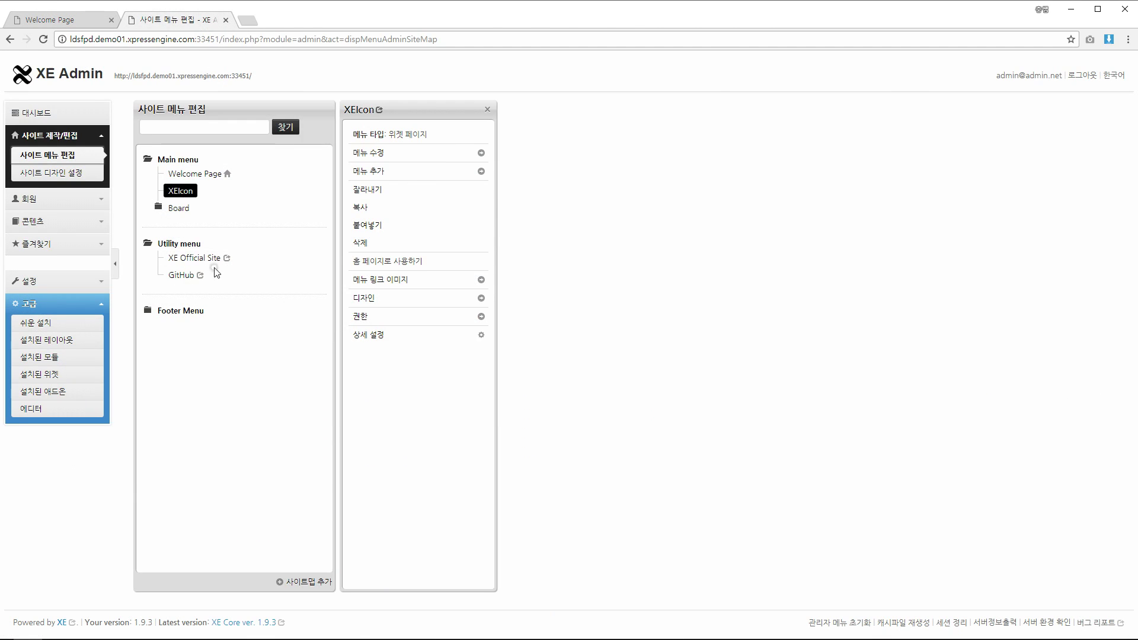
click(180, 208)
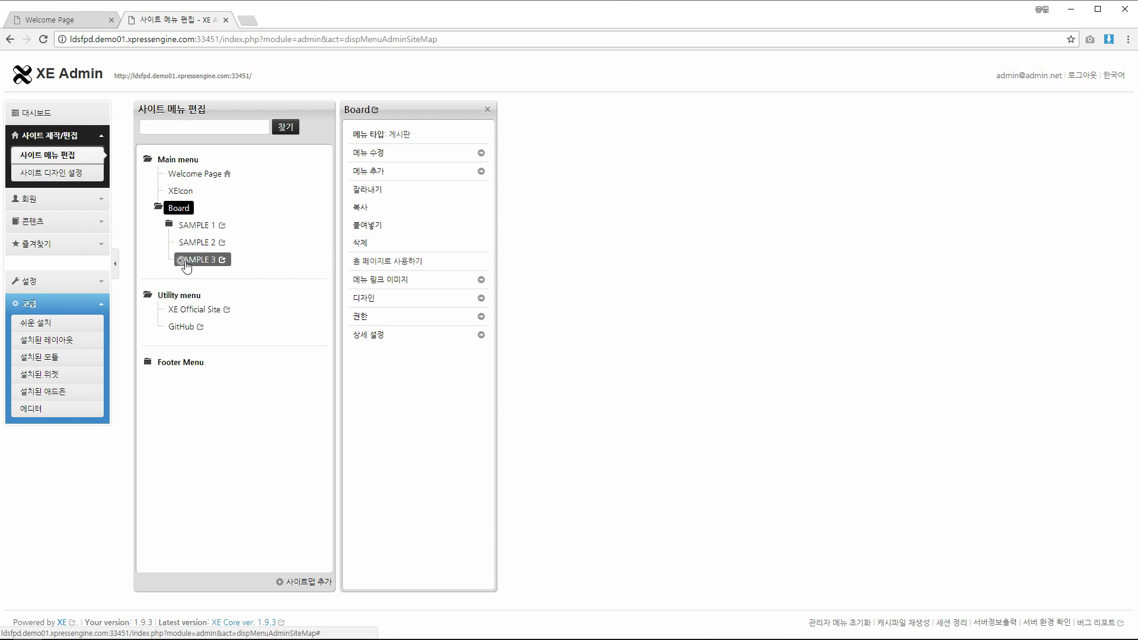
click(197, 226)
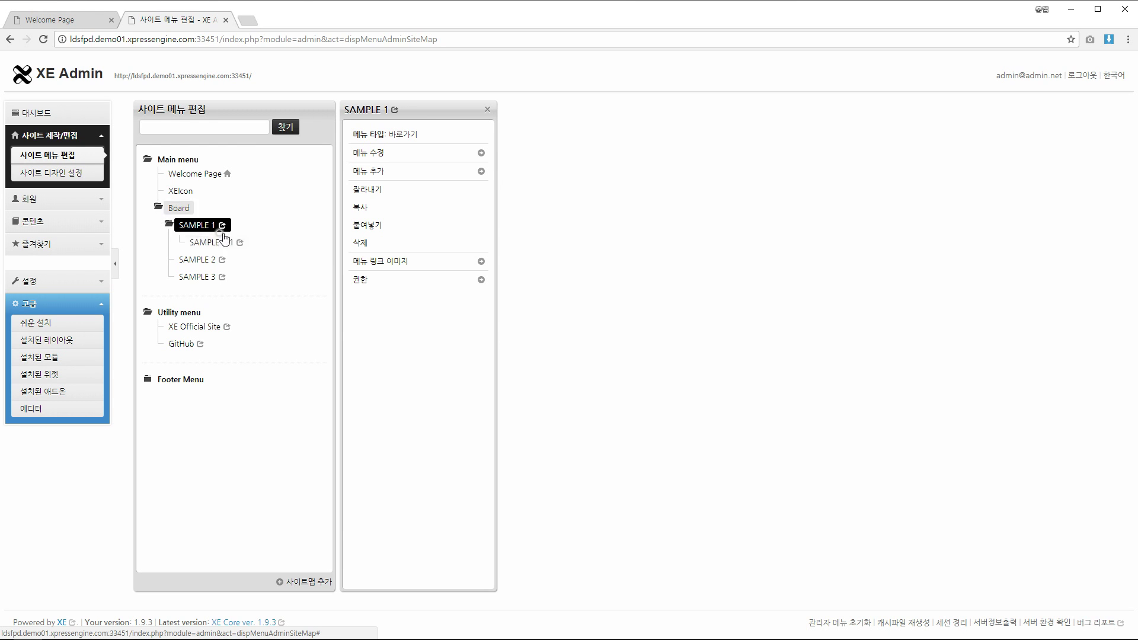
click(169, 226)
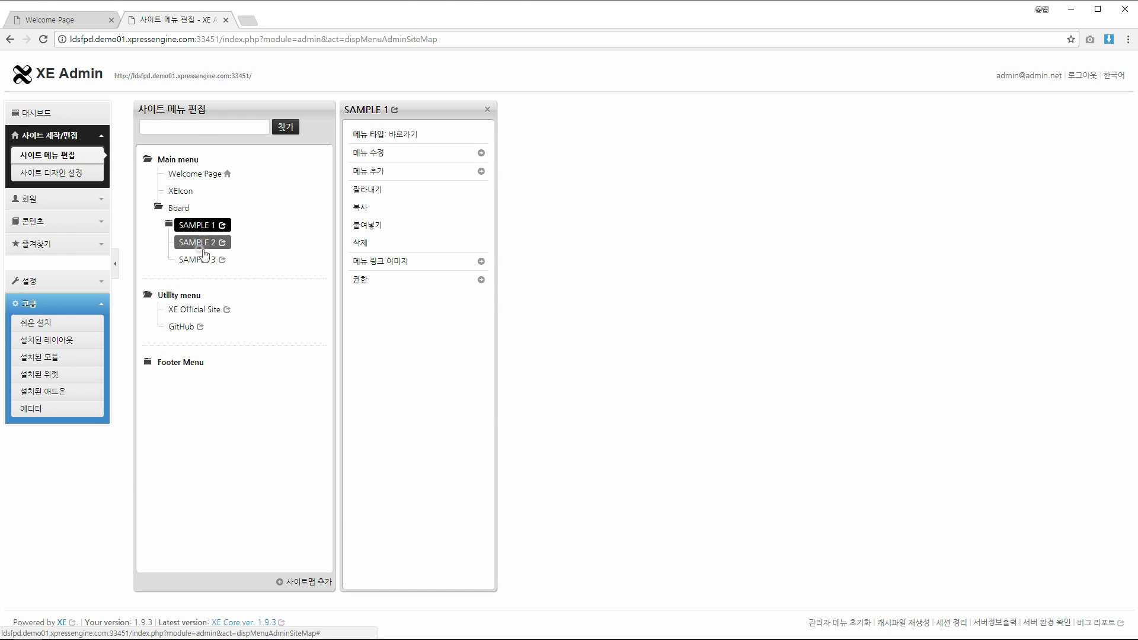
click(159, 208)
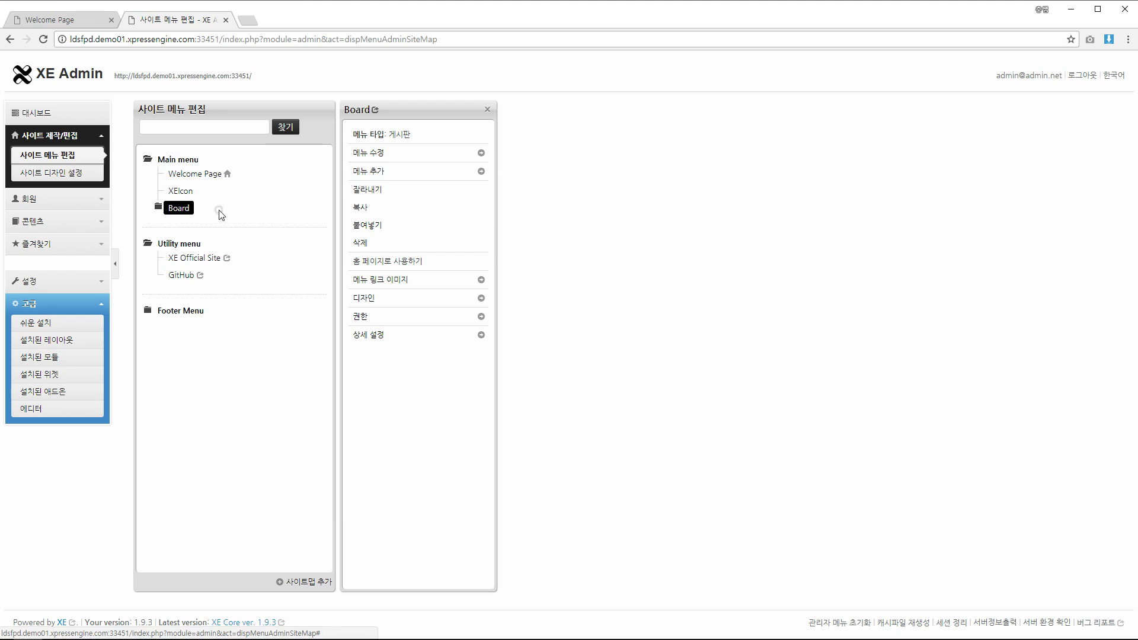
Step: Nest the Board entry, with its sub-entries, under XEIcon in Main menu
click(157, 207)
click(156, 207)
drag(173, 211, 177, 200)
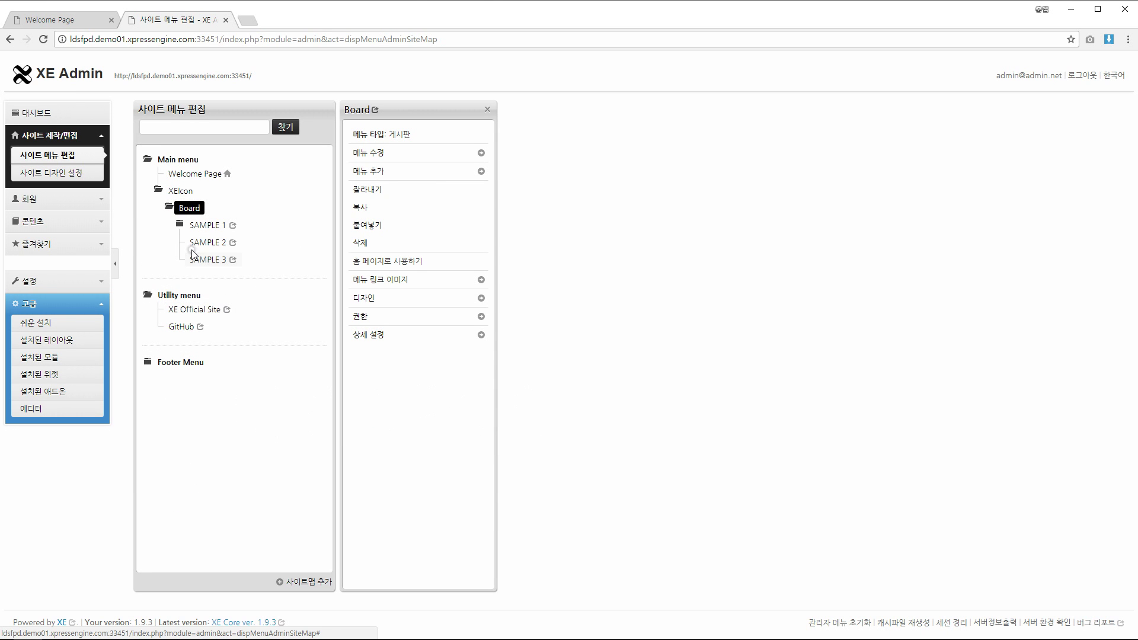
click(169, 208)
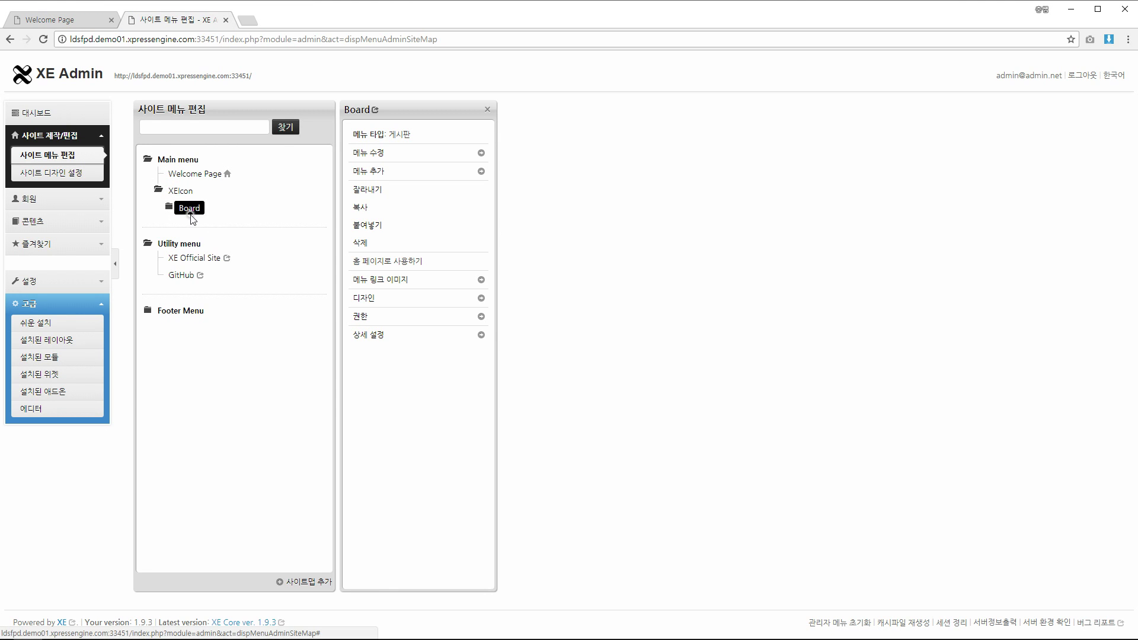
Step: Reload the public home page and check the header navigation, including the submenu under XEIcon
click(59, 20)
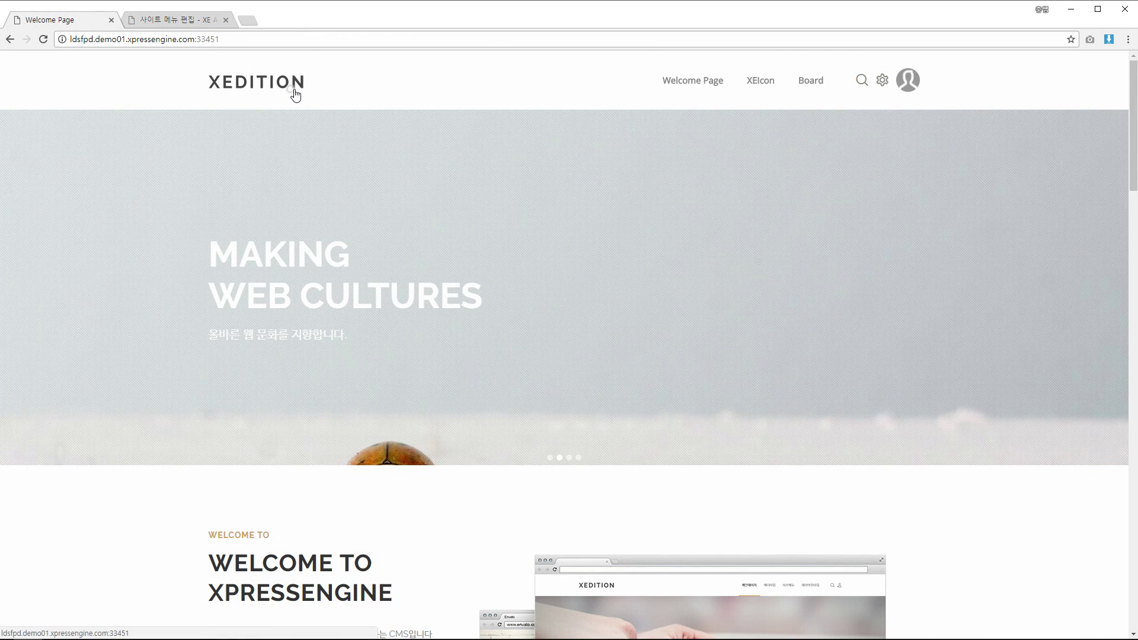
click(265, 83)
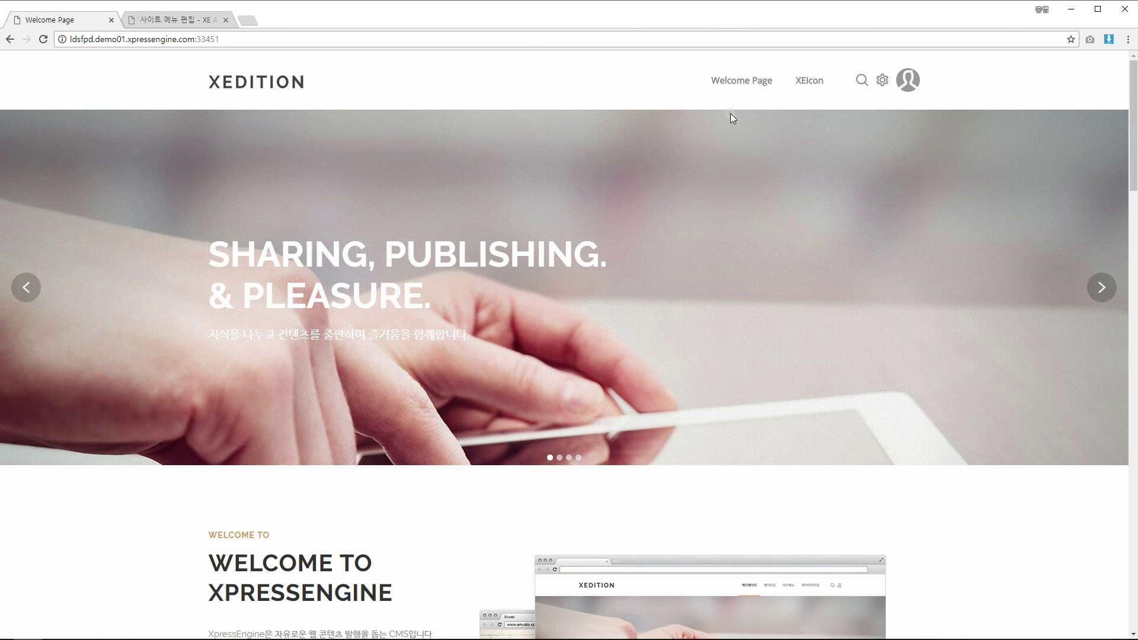
mouse_move(812, 89)
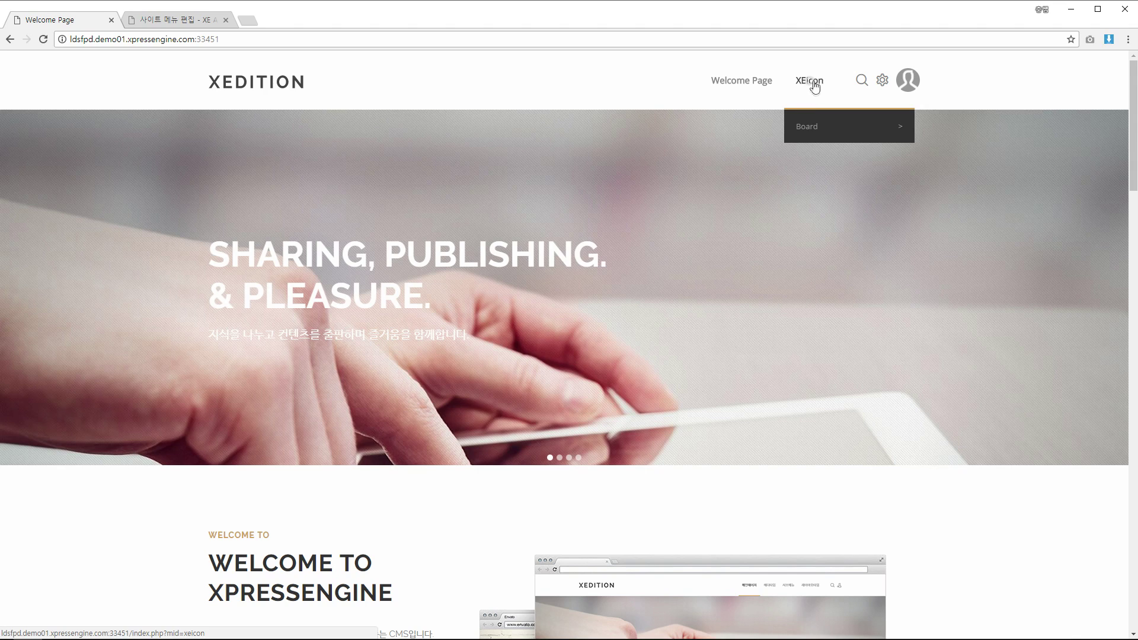
mouse_move(807, 130)
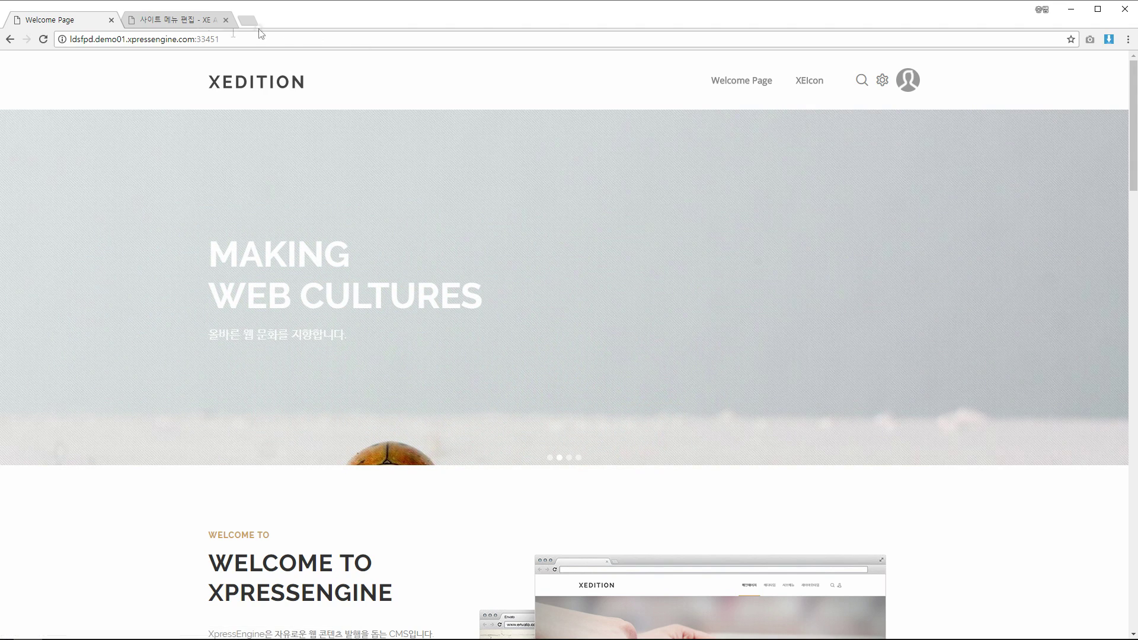
Step: Return to the menu editor and move Board out of XEIcon to the first level of Main menu, above XEIcon
click(165, 21)
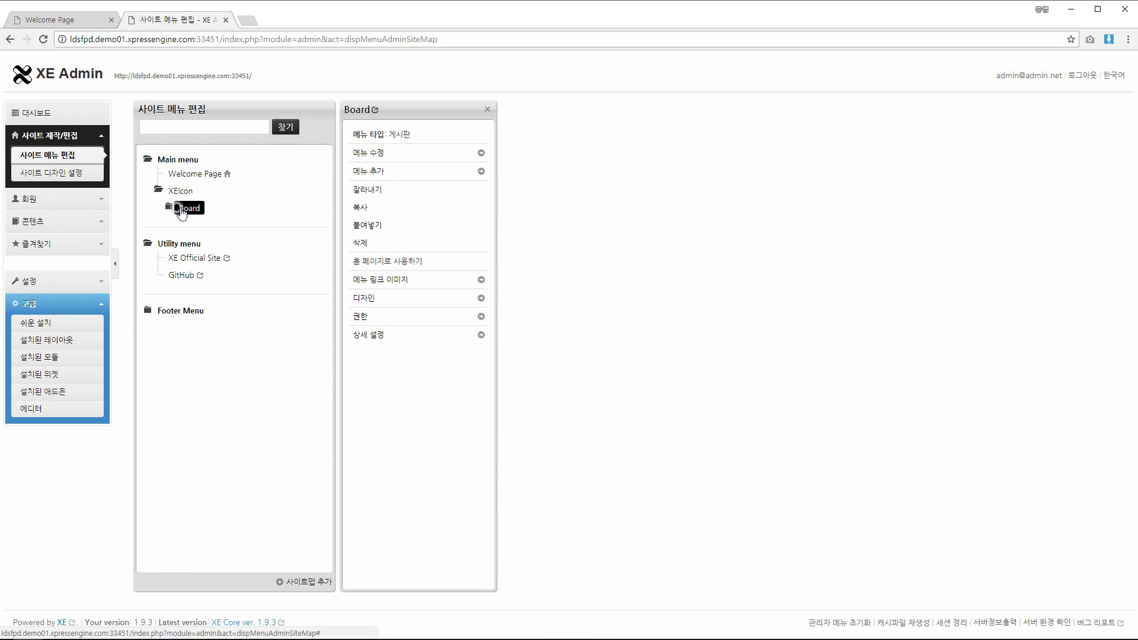
drag(172, 189, 168, 200)
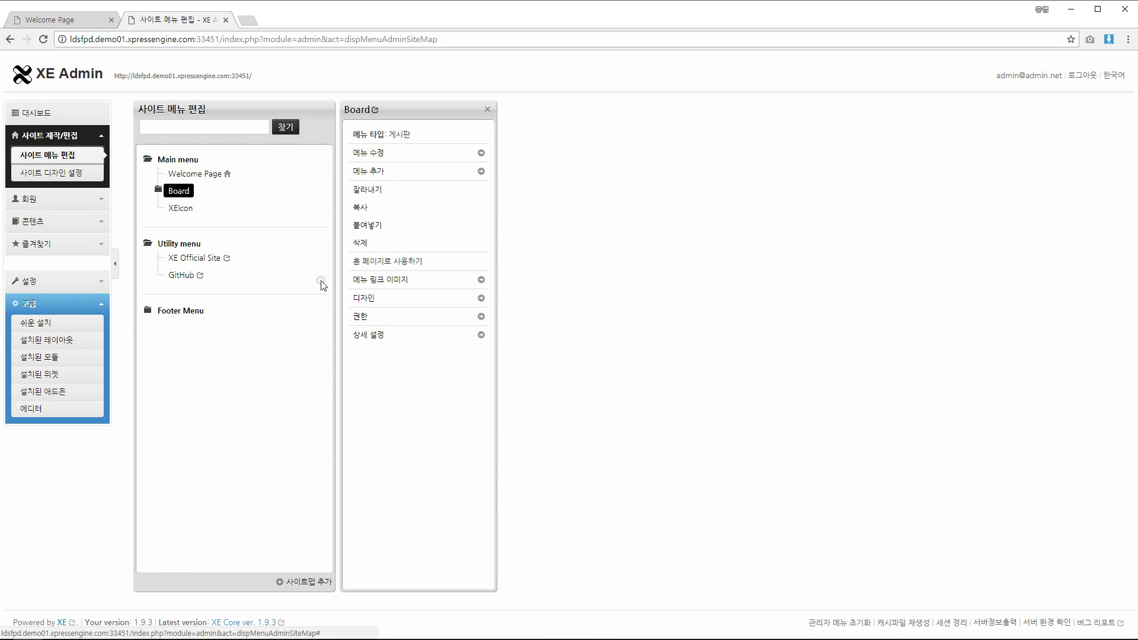
click(158, 191)
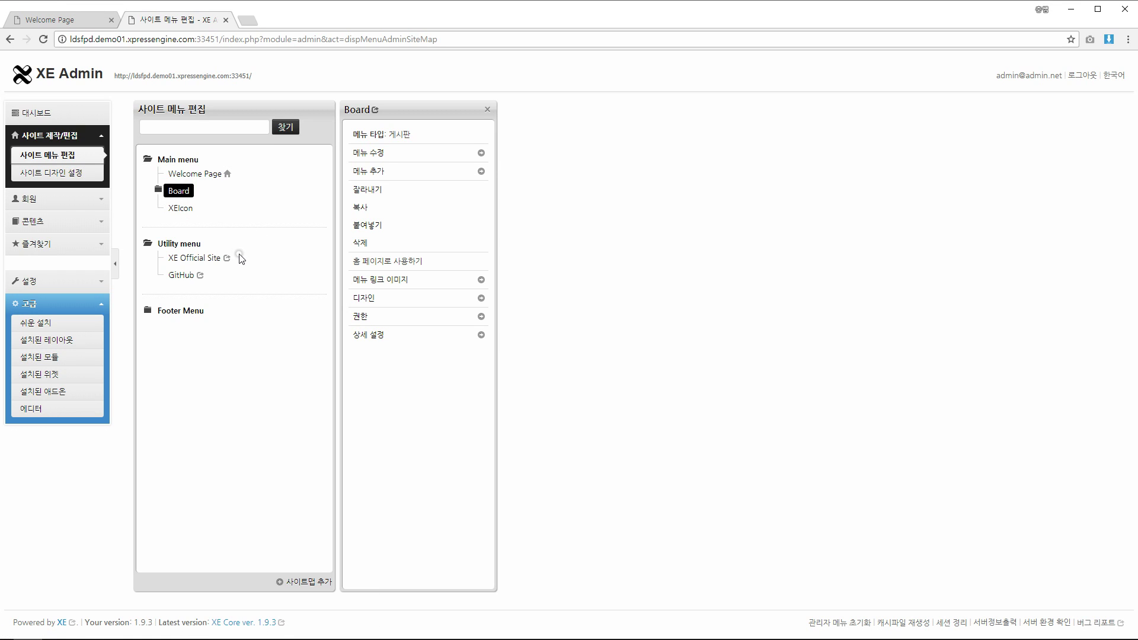
Step: Copy the XEIcon entry and paste the duplicate into Main menu
click(181, 208)
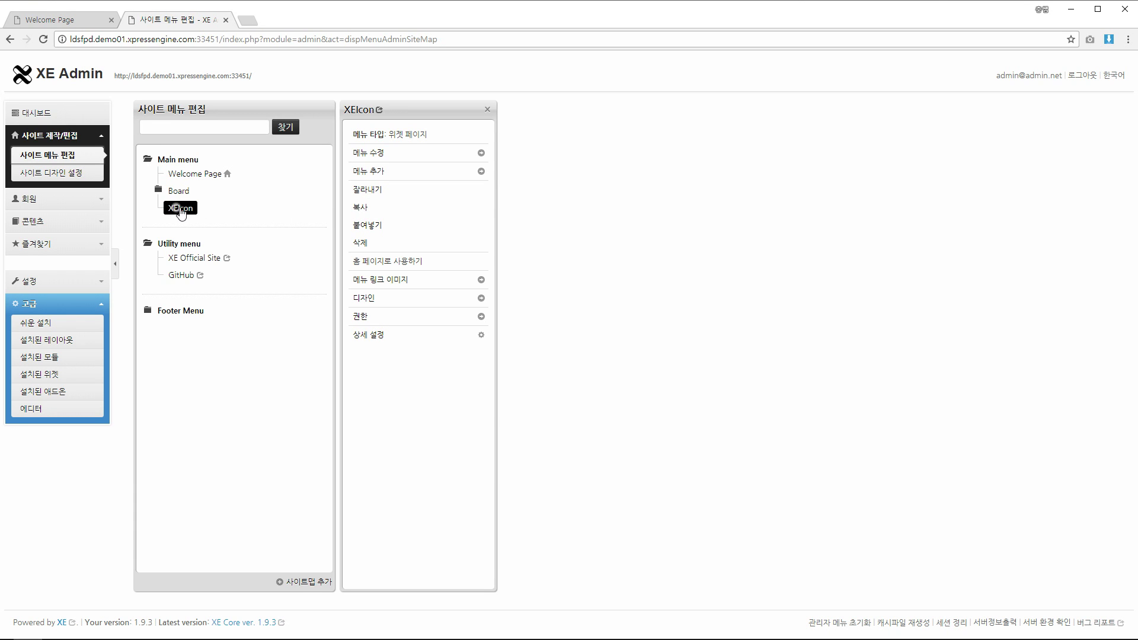
click(176, 164)
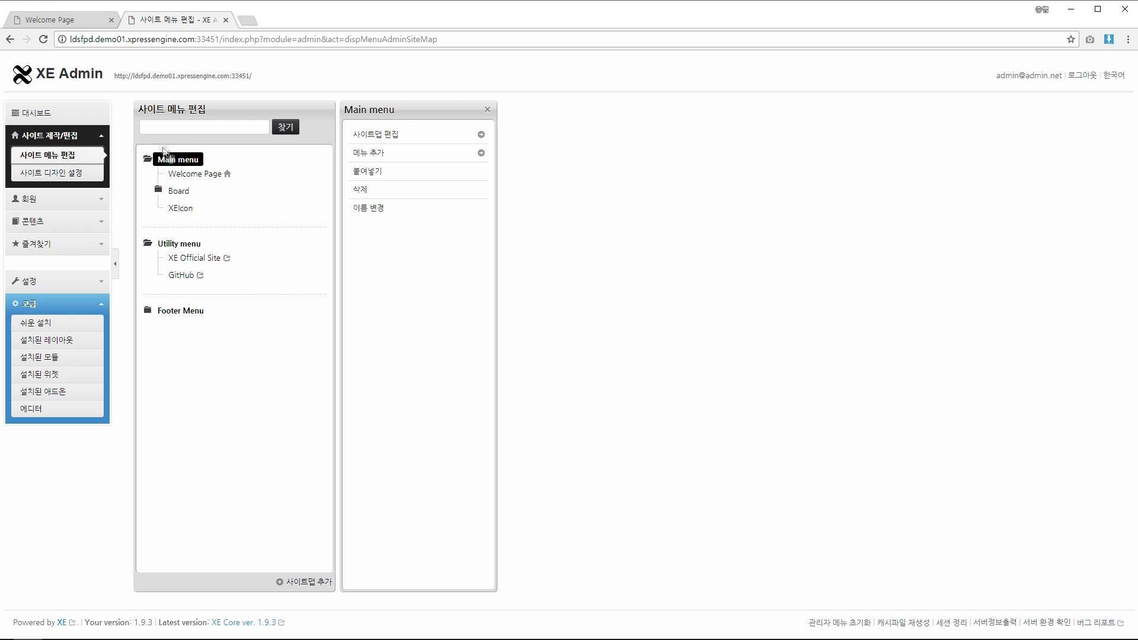
click(368, 171)
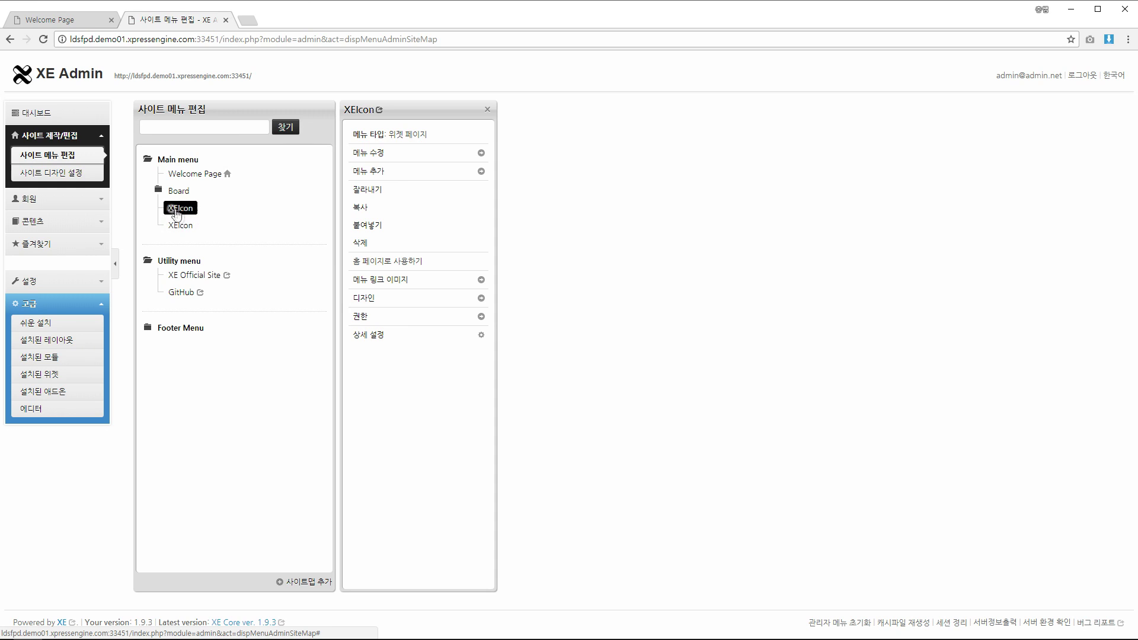
Step: Delete the duplicate XEIcon entry from Main menu, acknowledging that its linked content is deleted too
click(182, 228)
click(362, 247)
click(433, 113)
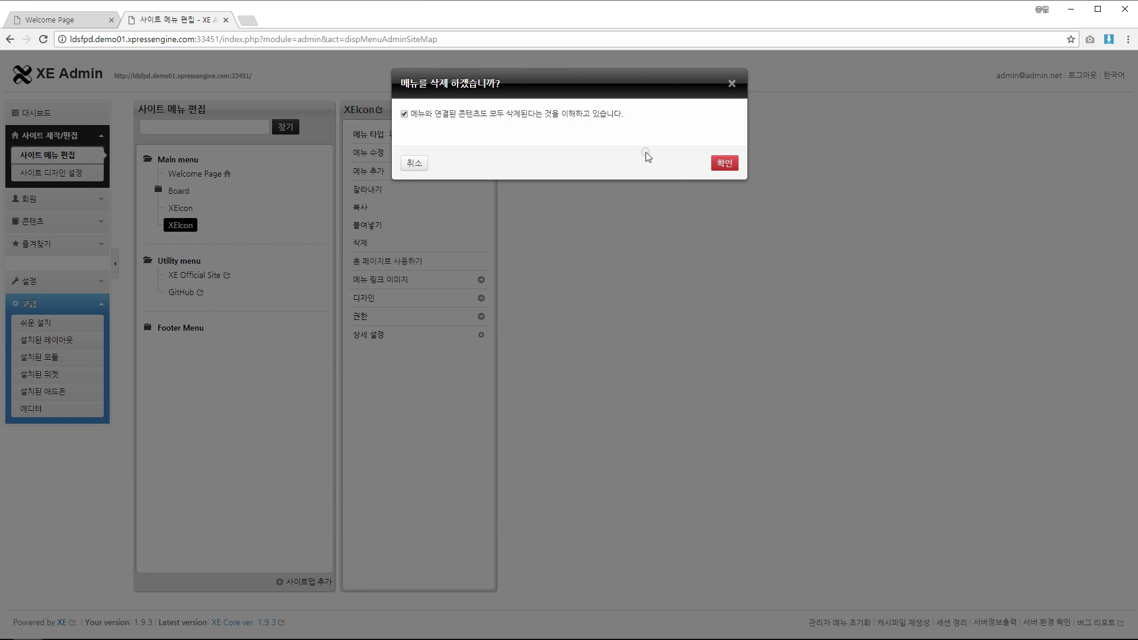
click(724, 163)
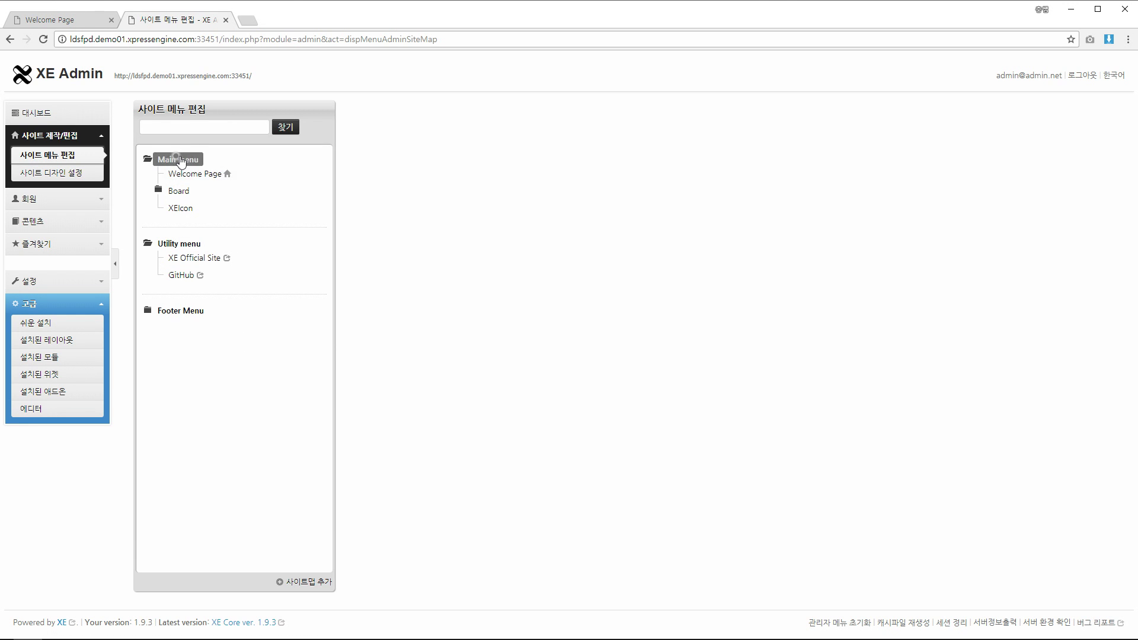
Step: Copy XEIcon from Main menu into Utility menu and open the pasted entry's options
click(183, 208)
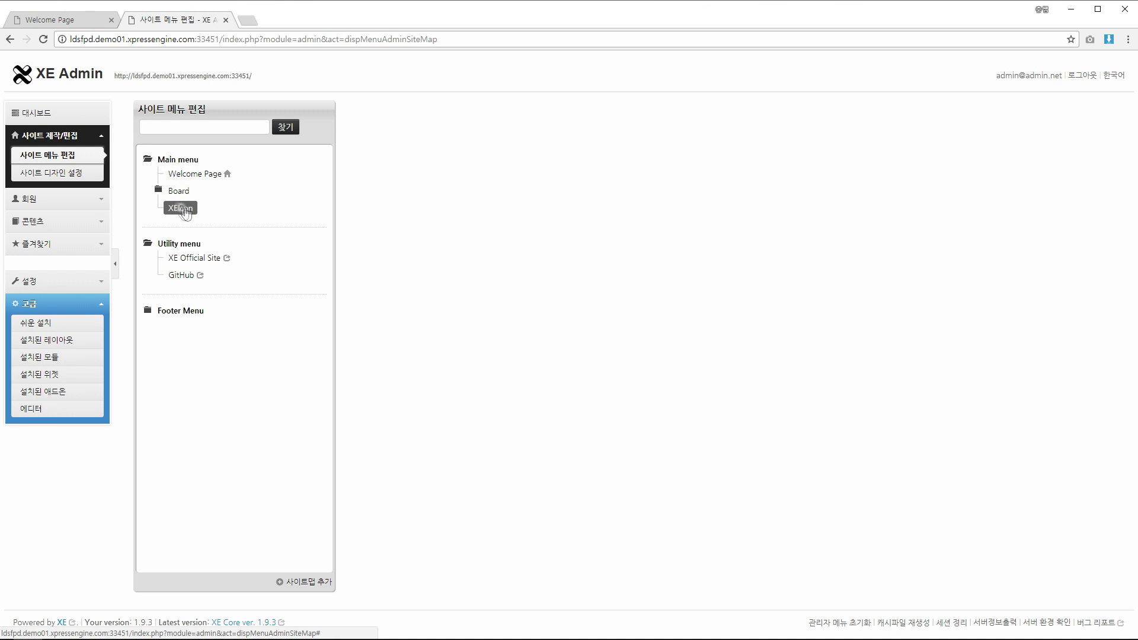
mouse_move(180, 209)
mouse_down()
mouse_move(172, 258)
mouse_move(182, 208)
mouse_up()
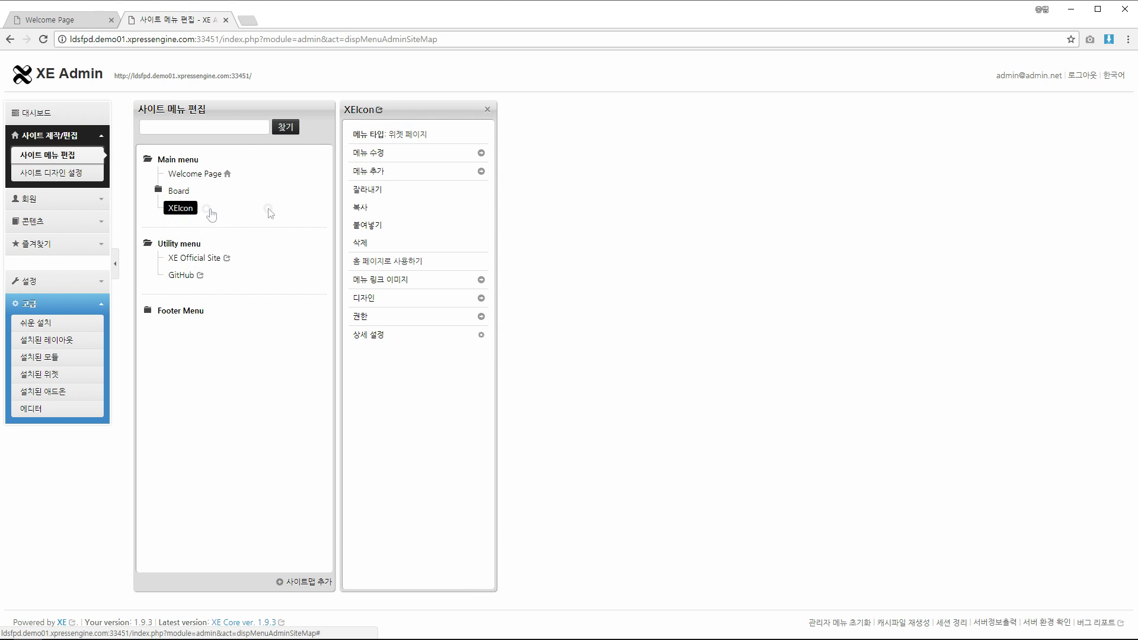
click(163, 245)
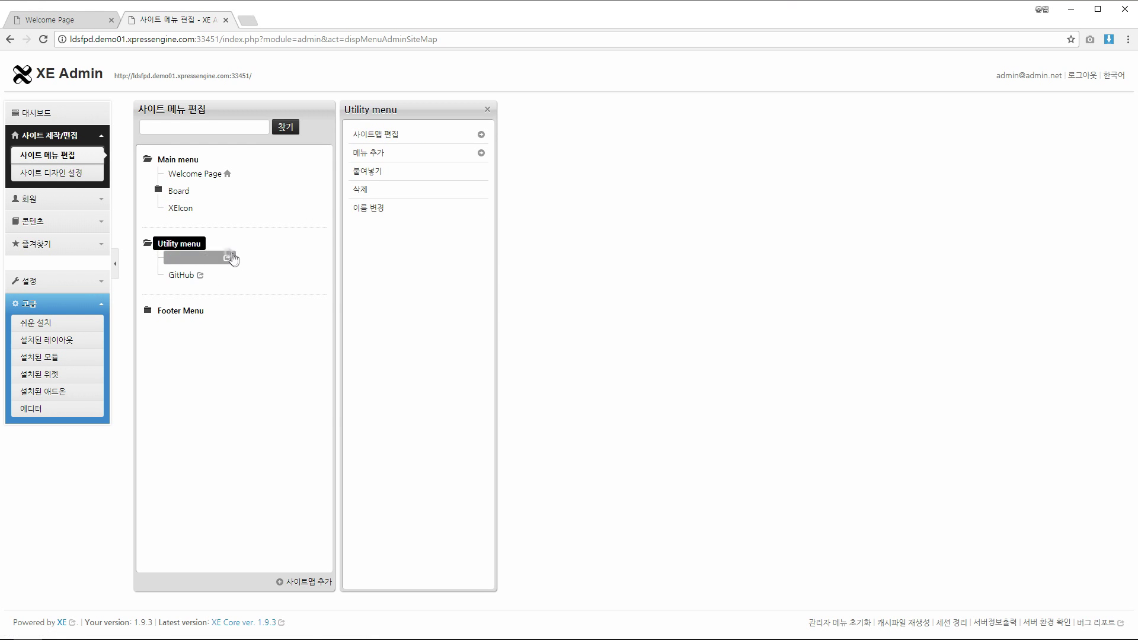
click(376, 172)
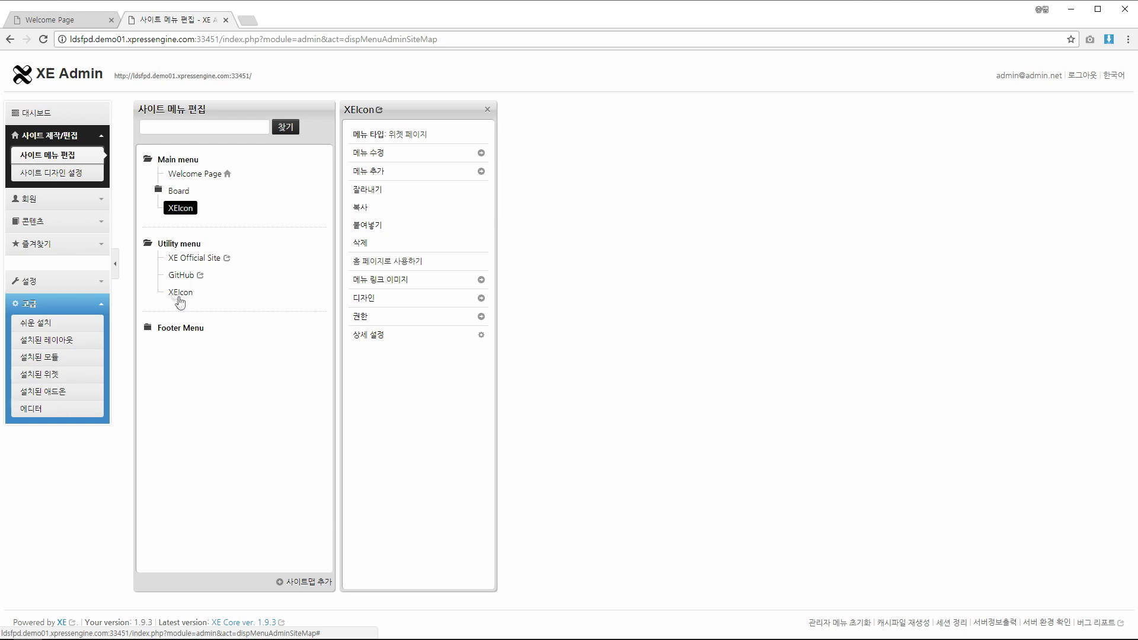
click(161, 294)
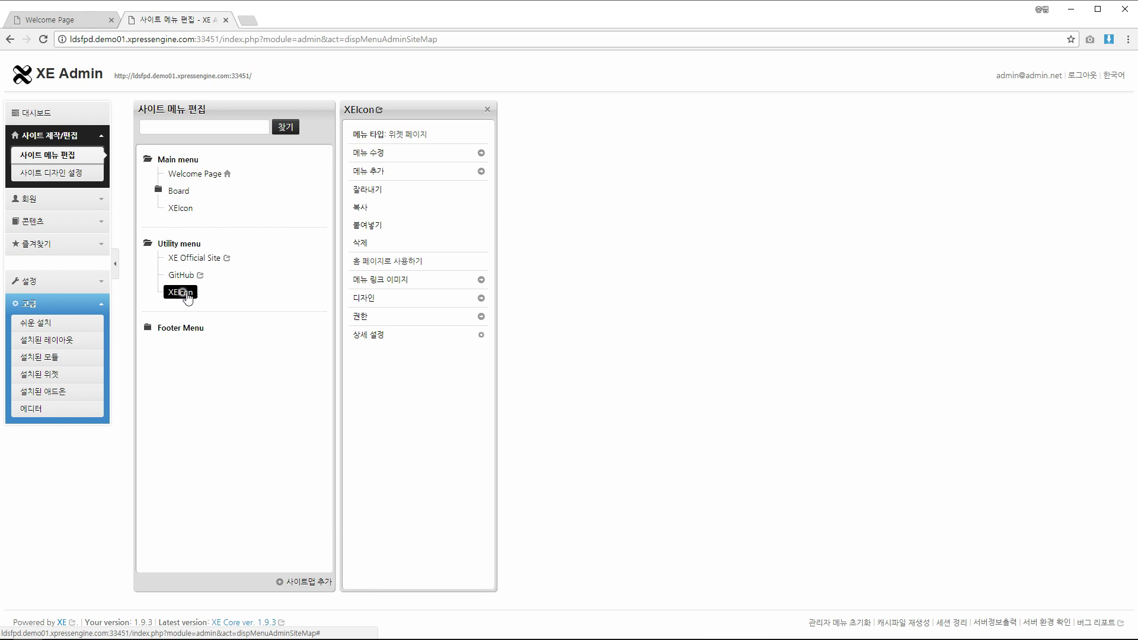